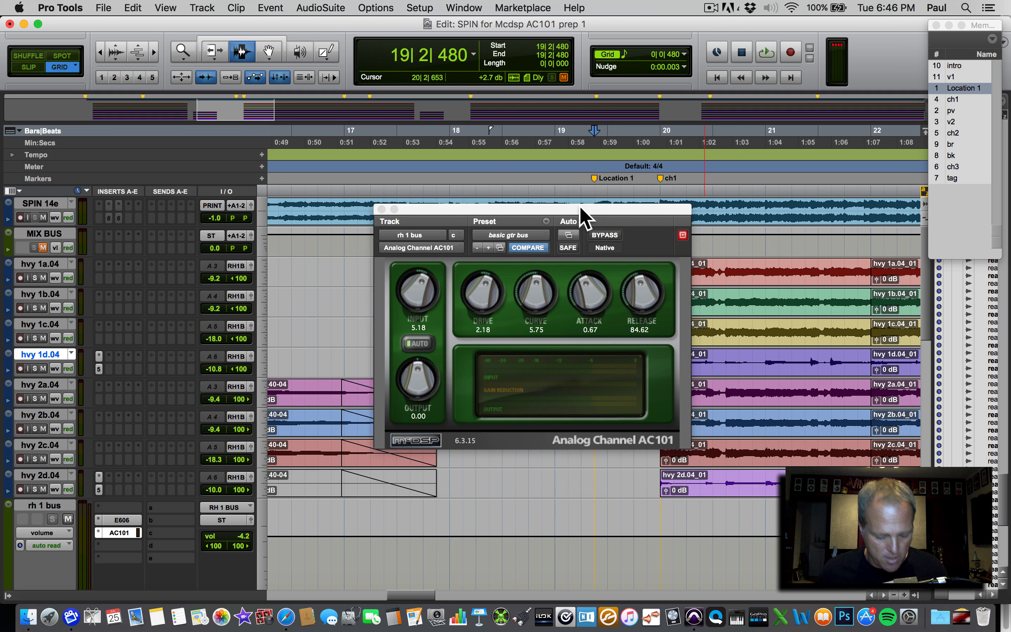
Play the song from the Location 1 marker through the chorus with the rh 1 bus AC101 moved lower over the tracks.
{"action": "left_click_drag", "start_coordinate": [583, 216], "coordinate": [545, 252]}
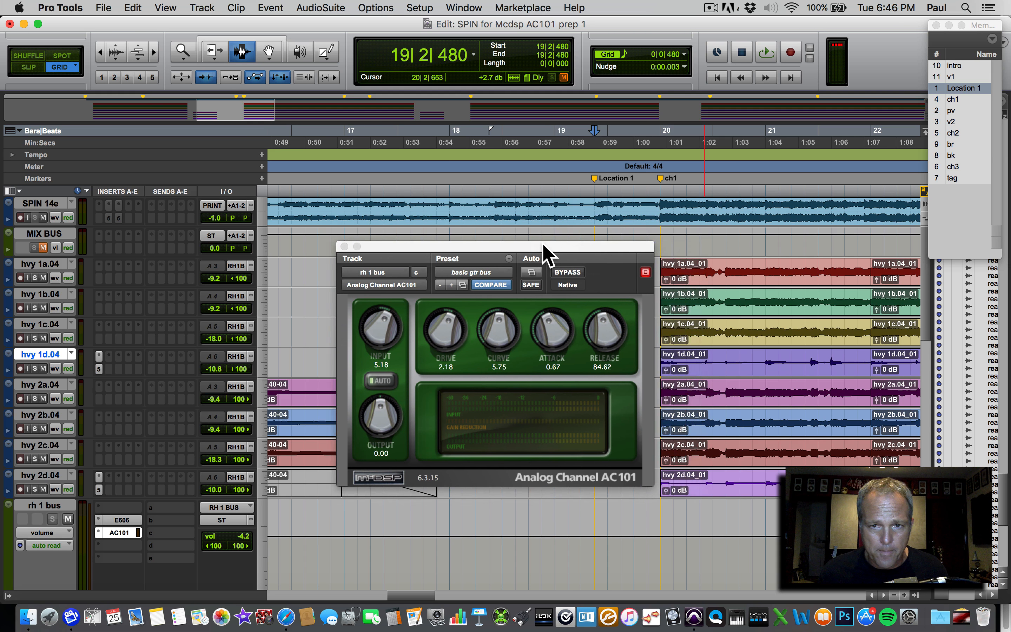
{"action": "key", "text": "space"}
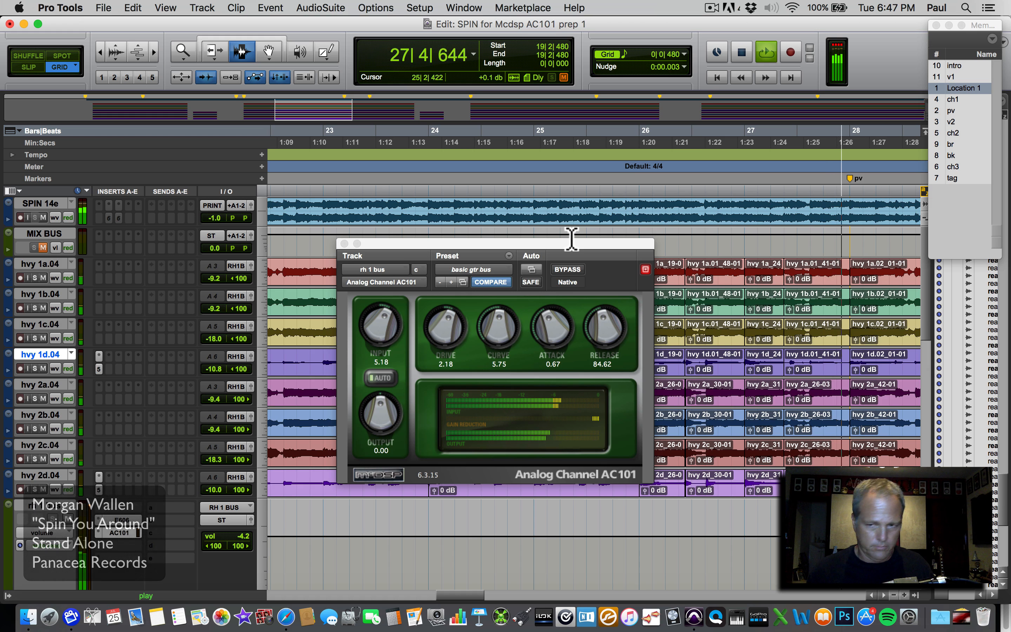
{"action": "key", "text": "space"}
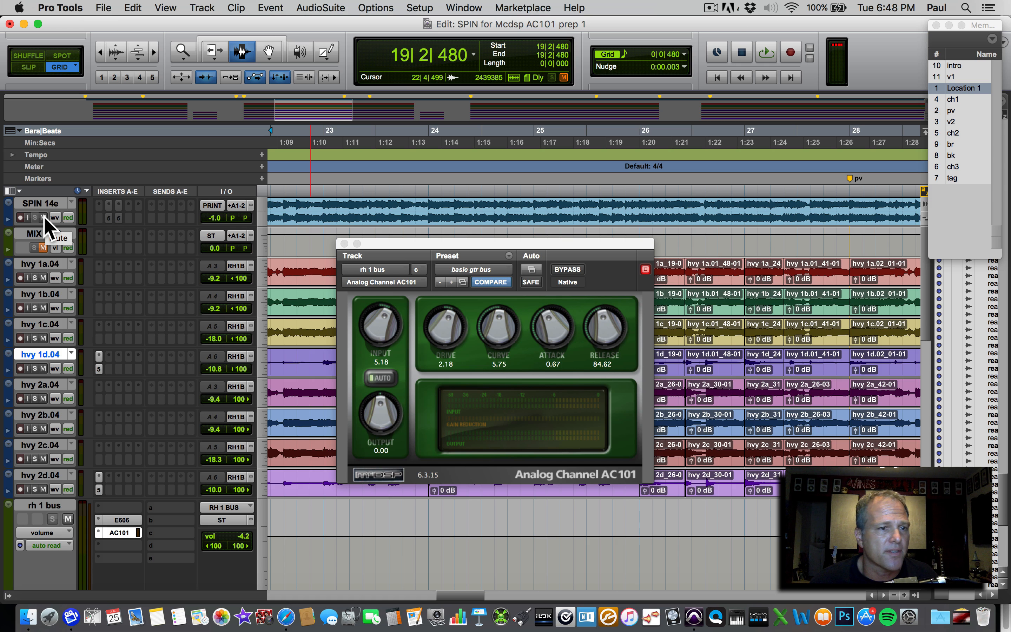
Mute the SPIN 14e track, return the timeline to the start of chorus 1, and close the rh 1 bus AC101.
{"action": "left_click", "coordinate": [44, 217]}
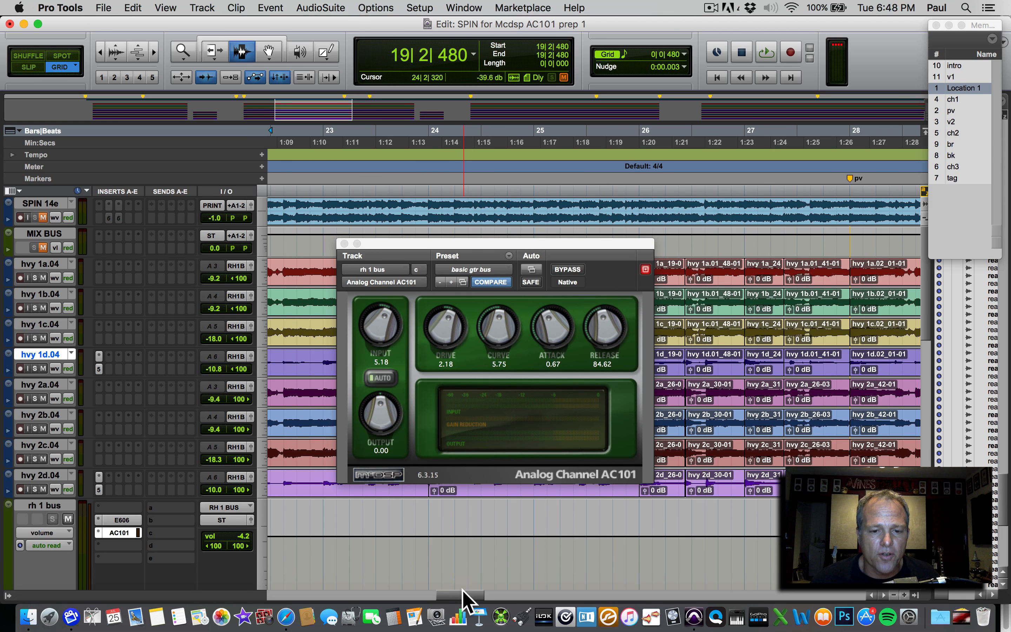
{"action": "left_click_drag", "start_coordinate": [464, 598], "coordinate": [437, 599]}
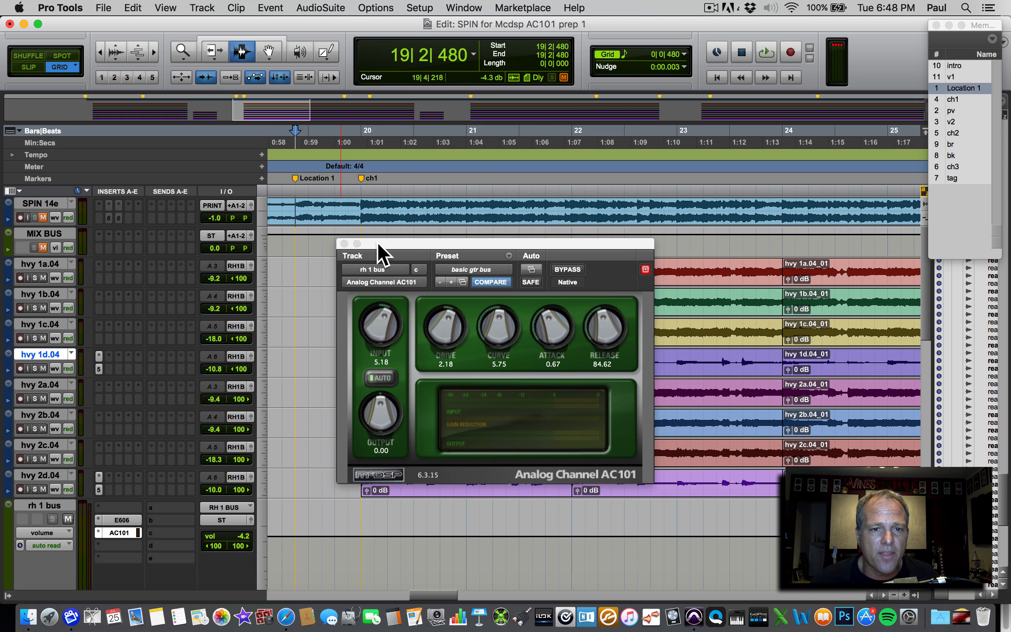
{"action": "left_click_drag", "start_coordinate": [379, 244], "coordinate": [427, 215]}
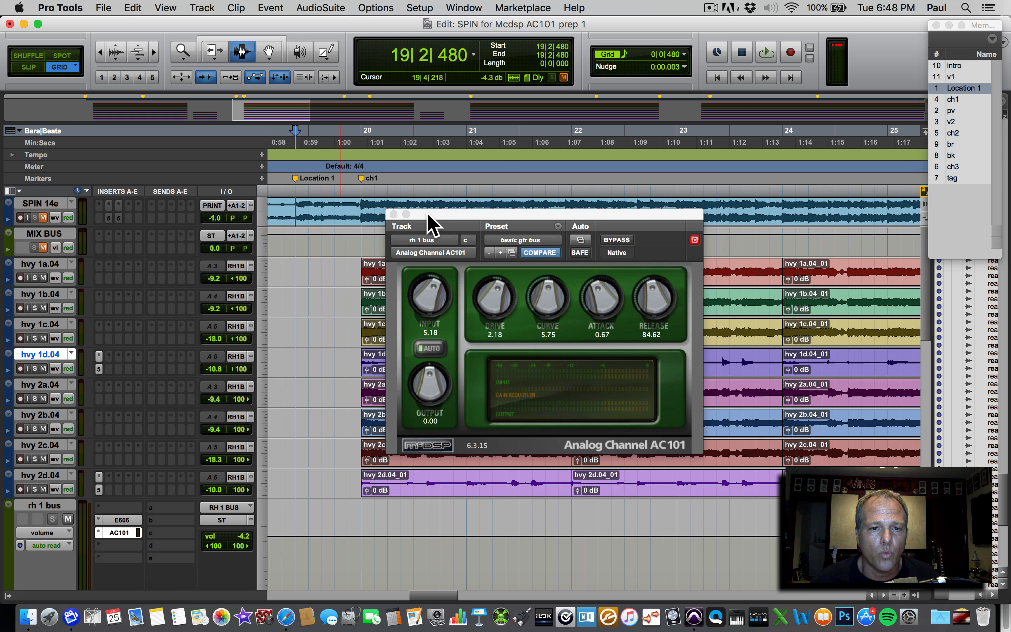
{"action": "left_click", "coordinate": [393, 215]}
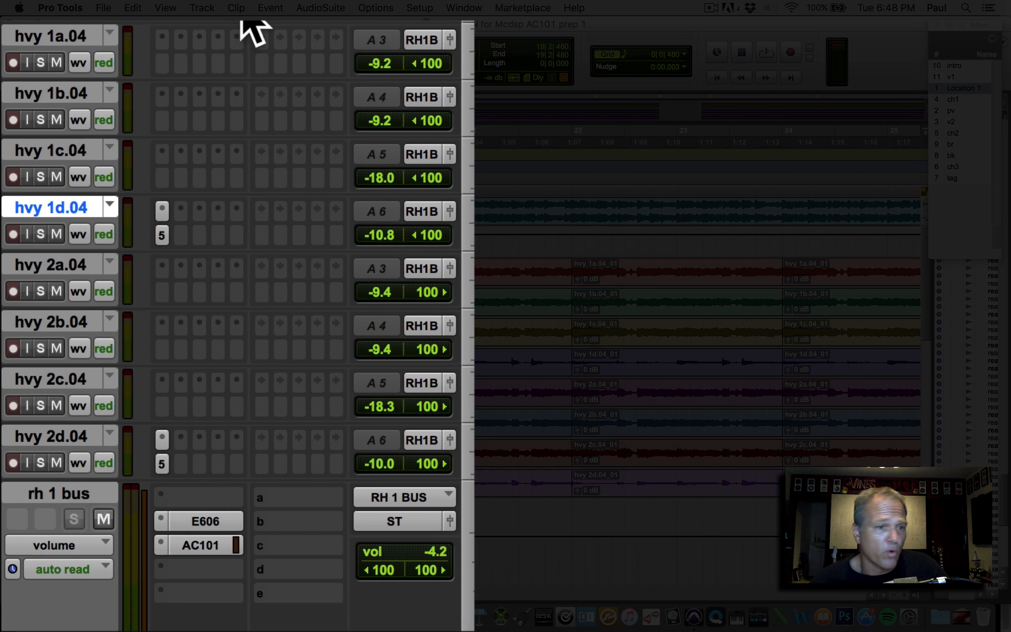
Solo the eight hvy guitar tracks and audition their clips from bar 20 to bar 22.
{"action": "left_click", "coordinate": [80, 33]}
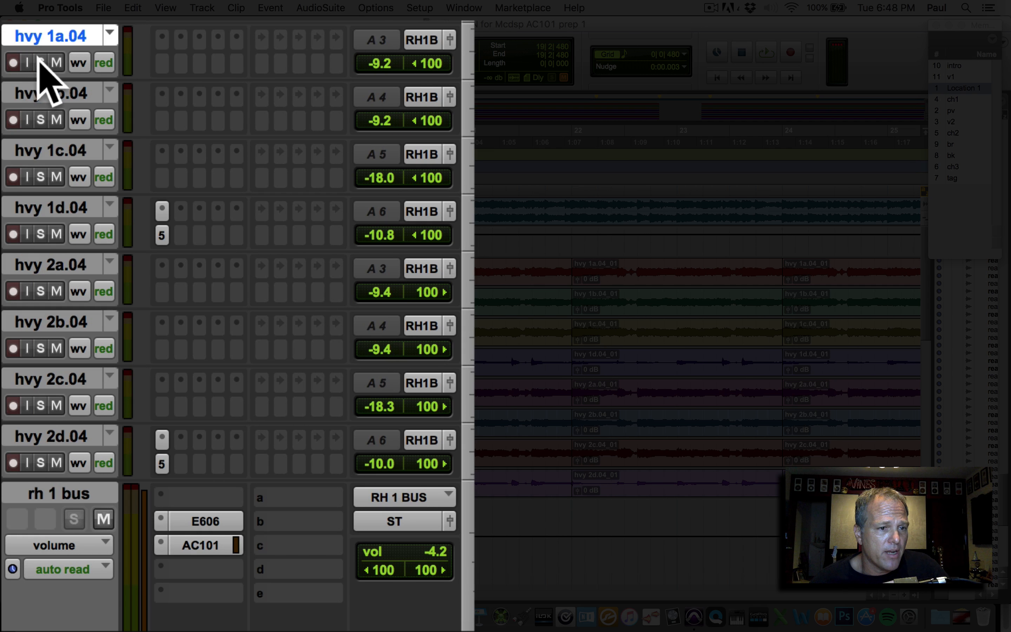
{"action": "left_click", "coordinate": [39, 62]}
{"action": "double_click", "coordinate": [543, 287]}
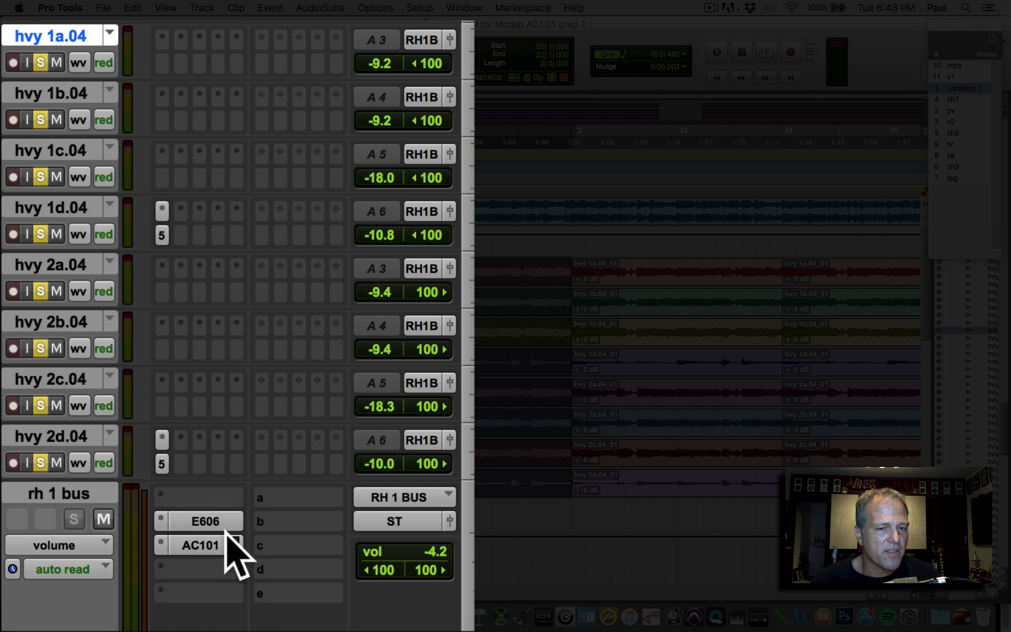
{"action": "key", "text": "space"}
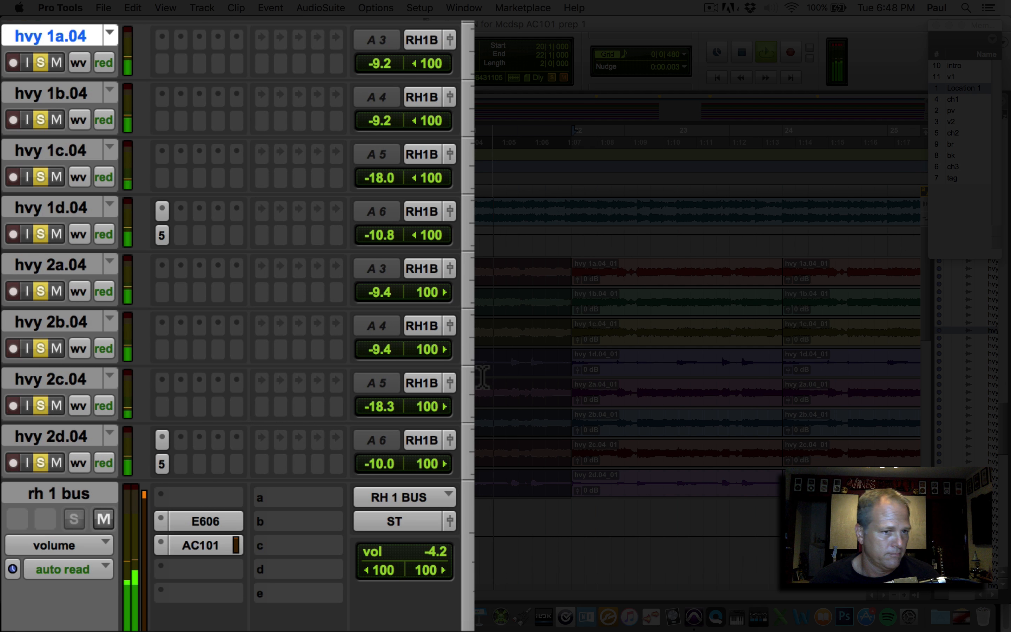
{"action": "key", "text": "space"}
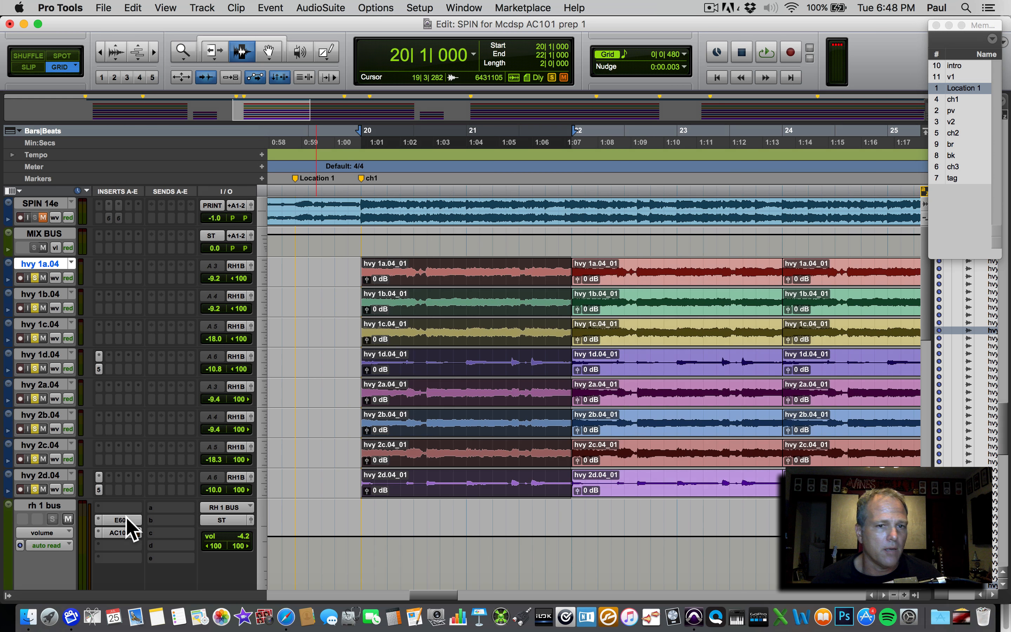
Open the E606 EQ and AC101 inserts of the rh 1 bus and bring the AC101 in front.
{"action": "left_click", "coordinate": [205, 521]}
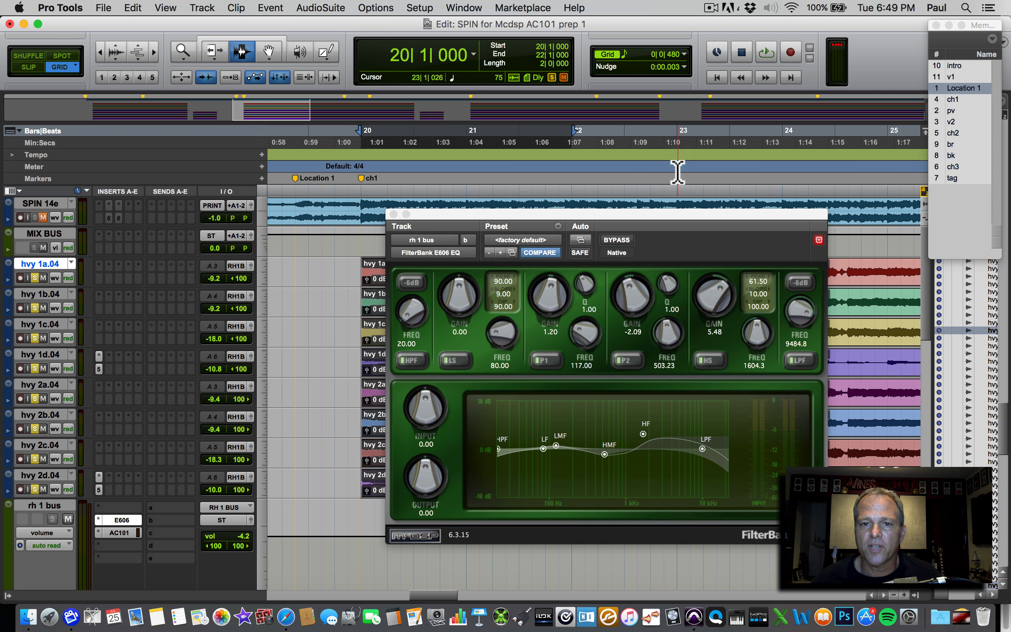
{"action": "left_click_drag", "start_coordinate": [672, 213], "coordinate": [578, 122]}
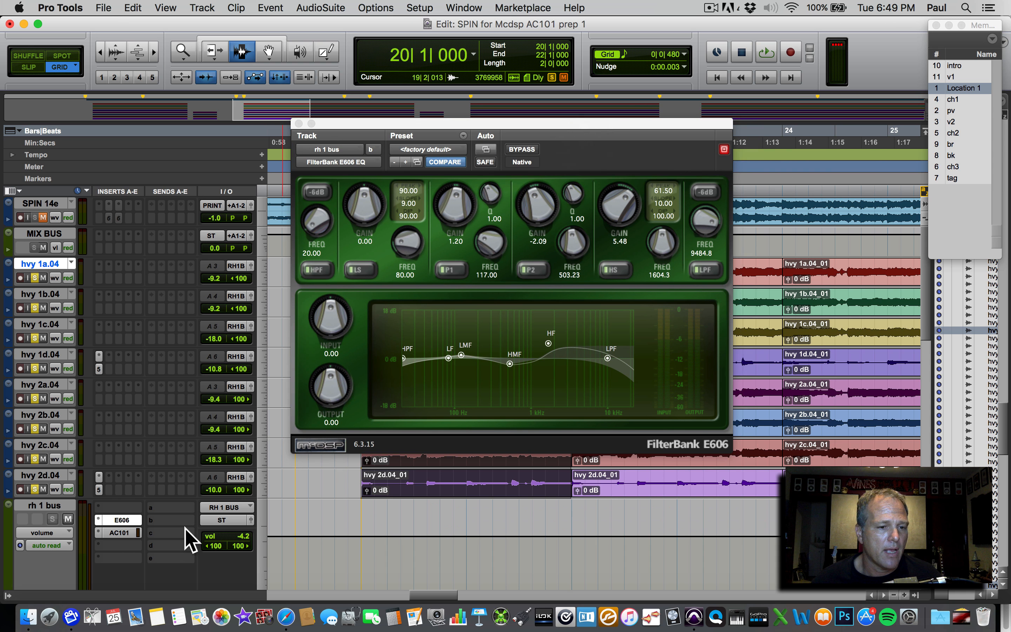
{"action": "left_click", "coordinate": [121, 532]}
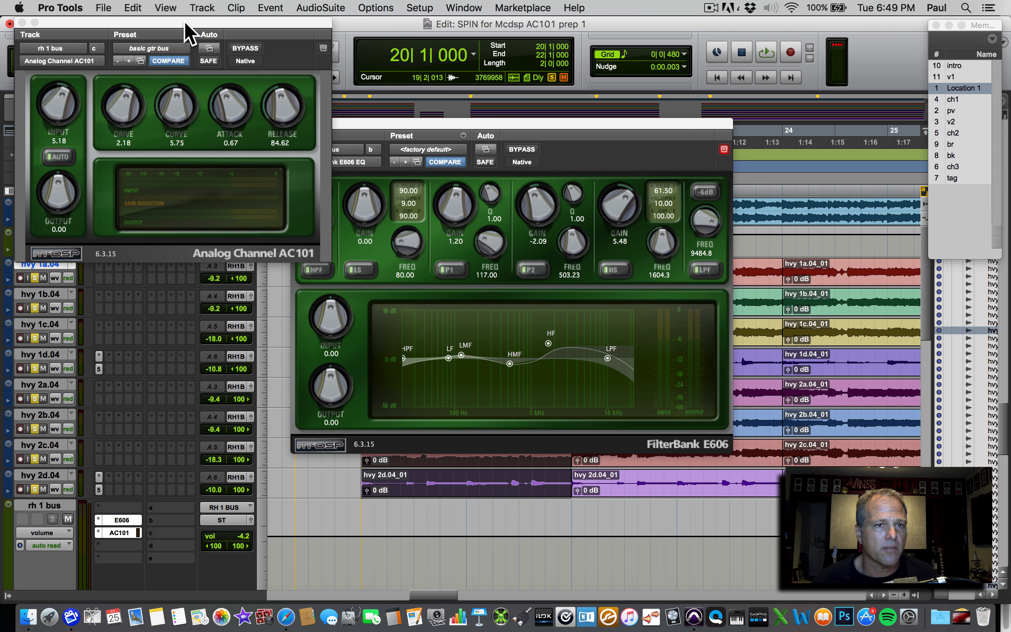
{"action": "left_click_drag", "start_coordinate": [185, 28], "coordinate": [564, 350]}
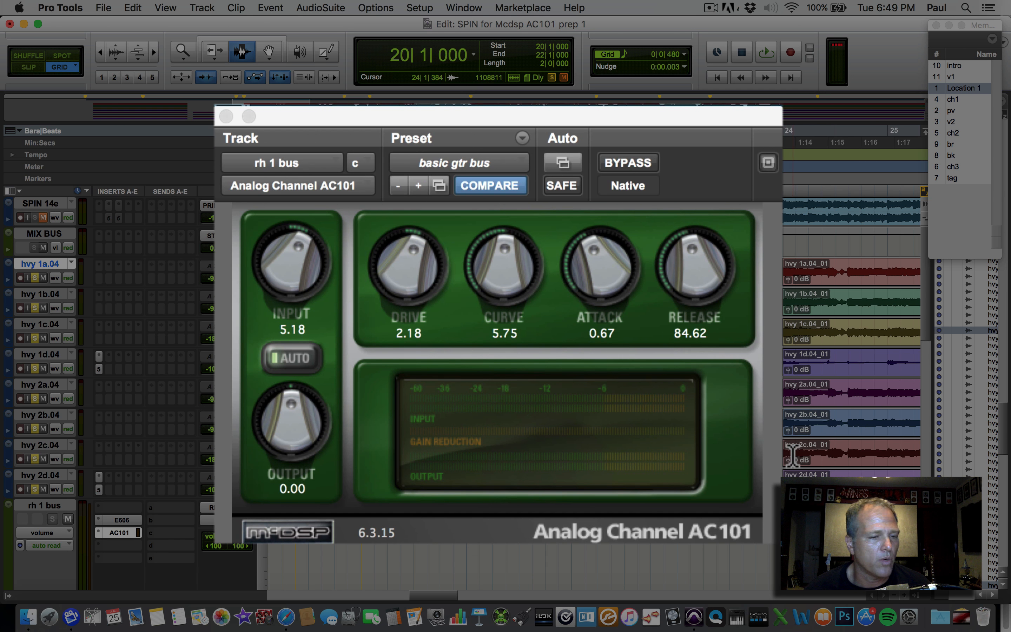
Compare the soloed guitars with the rh 1 bus AC101 active and bypassed, leave it active, and close it.
{"action": "key", "text": "space"}
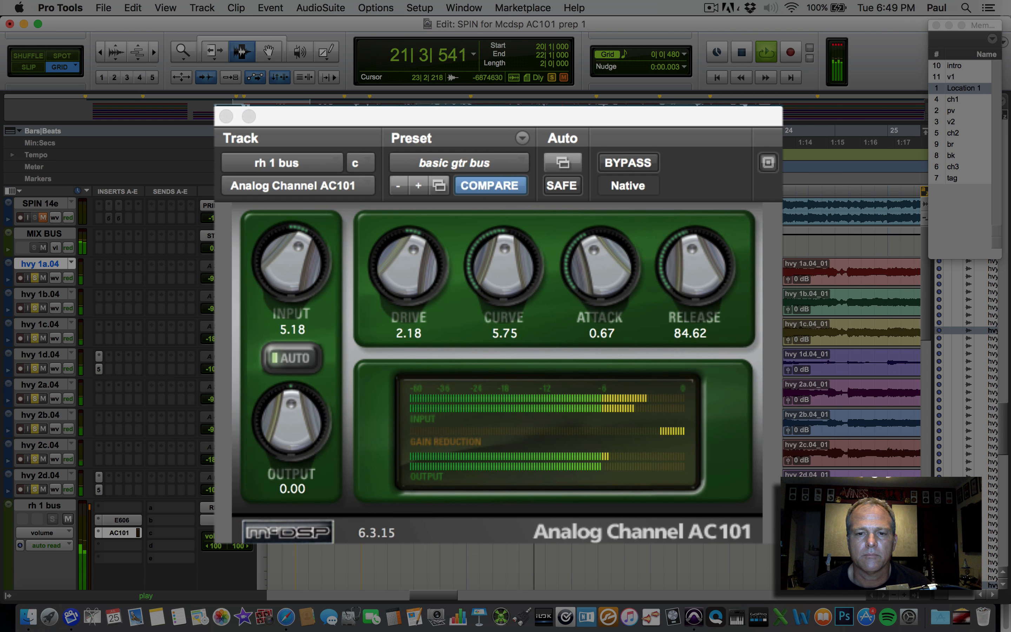
{"action": "key", "text": "space"}
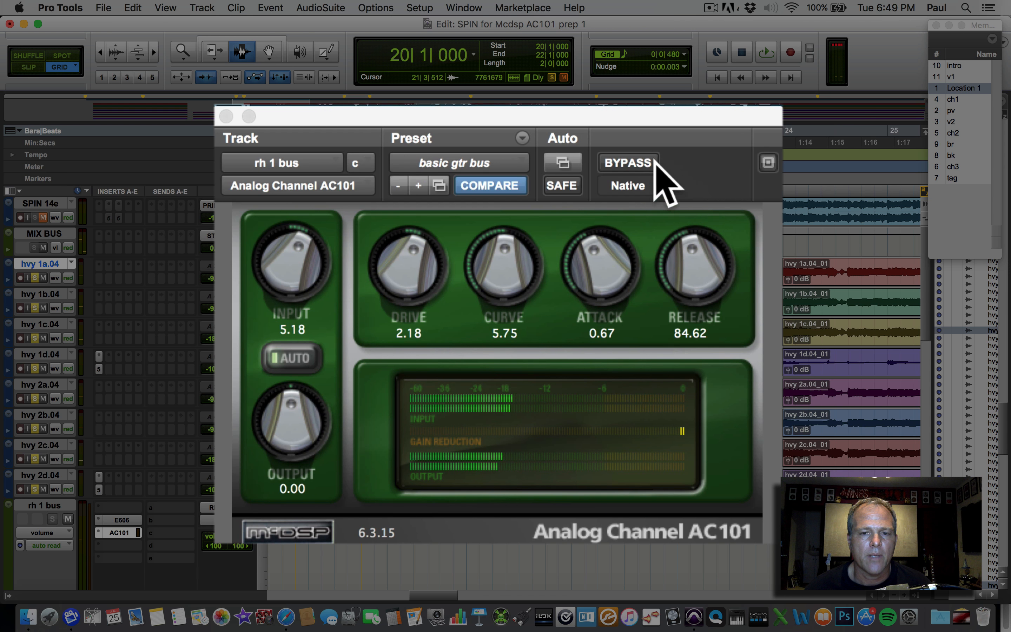
{"action": "left_click", "coordinate": [655, 164]}
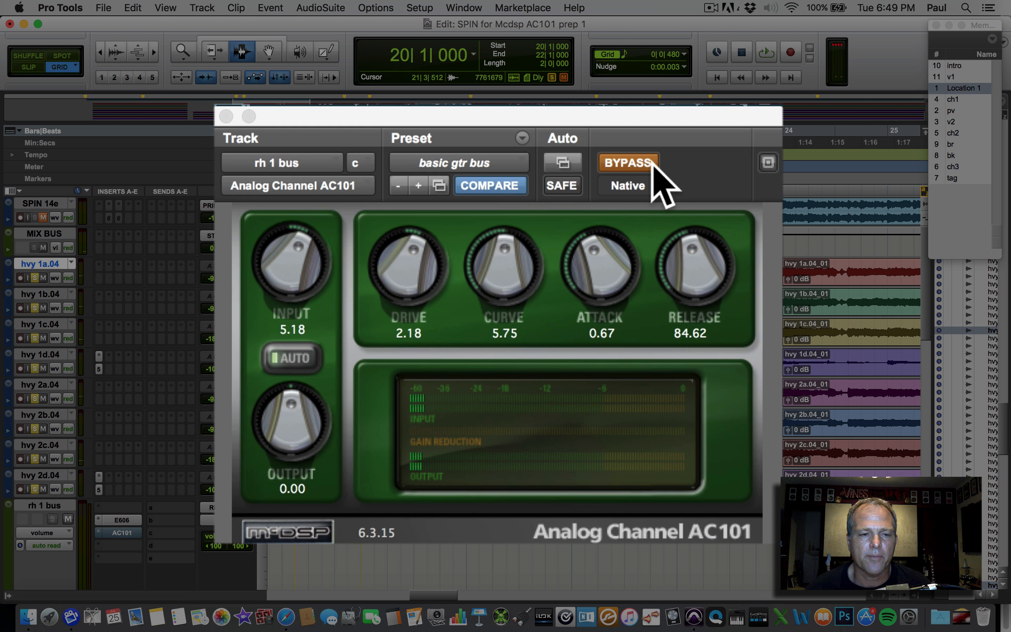
{"action": "key", "text": "space"}
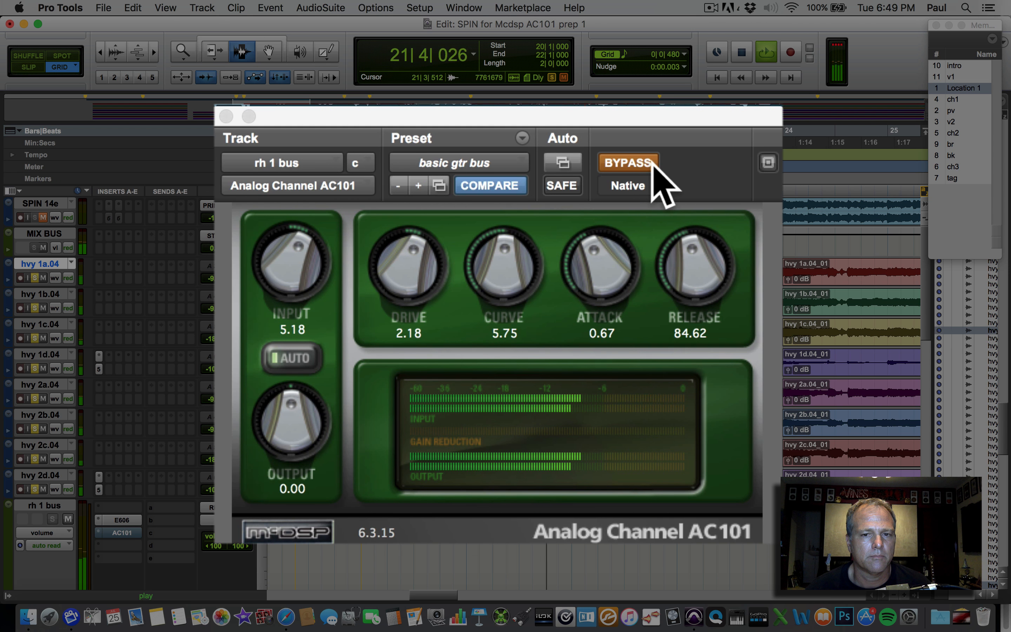
{"action": "left_click", "coordinate": [652, 161]}
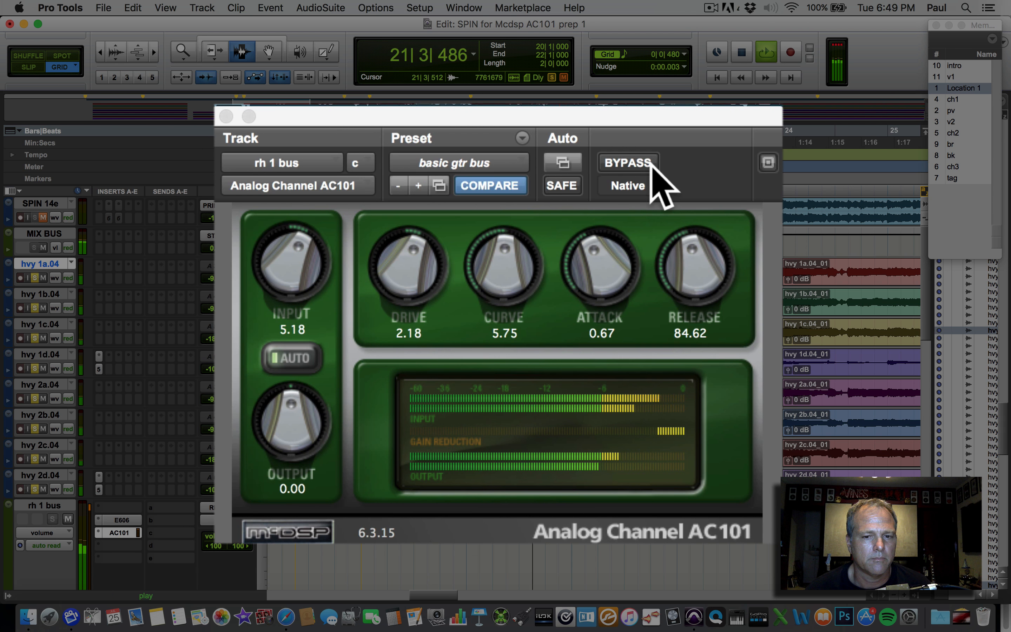
{"action": "key", "text": "space"}
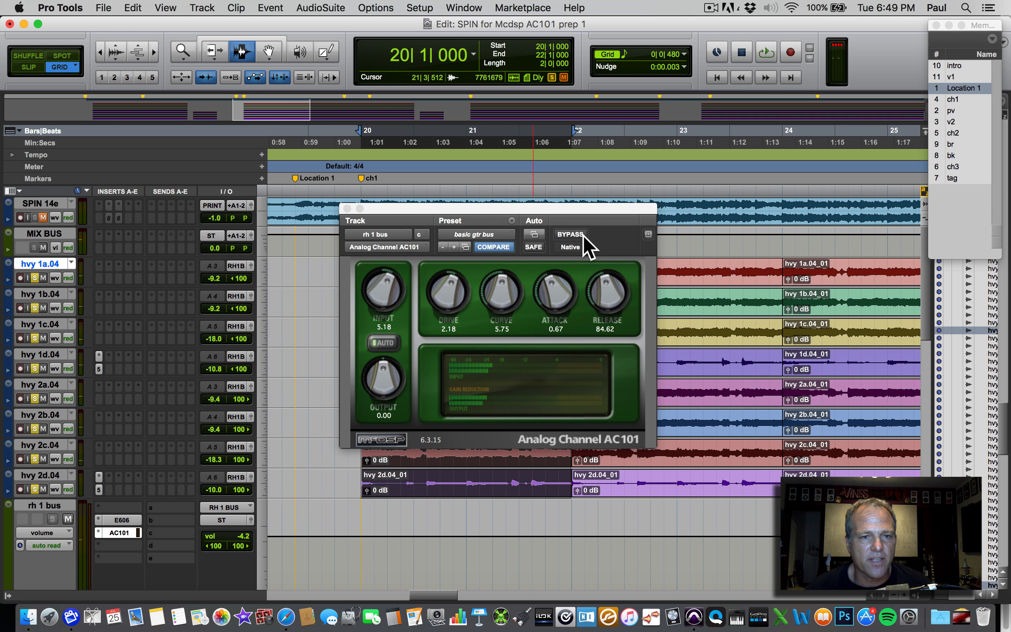
{"action": "left_click_drag", "start_coordinate": [542, 211], "coordinate": [540, 176]}
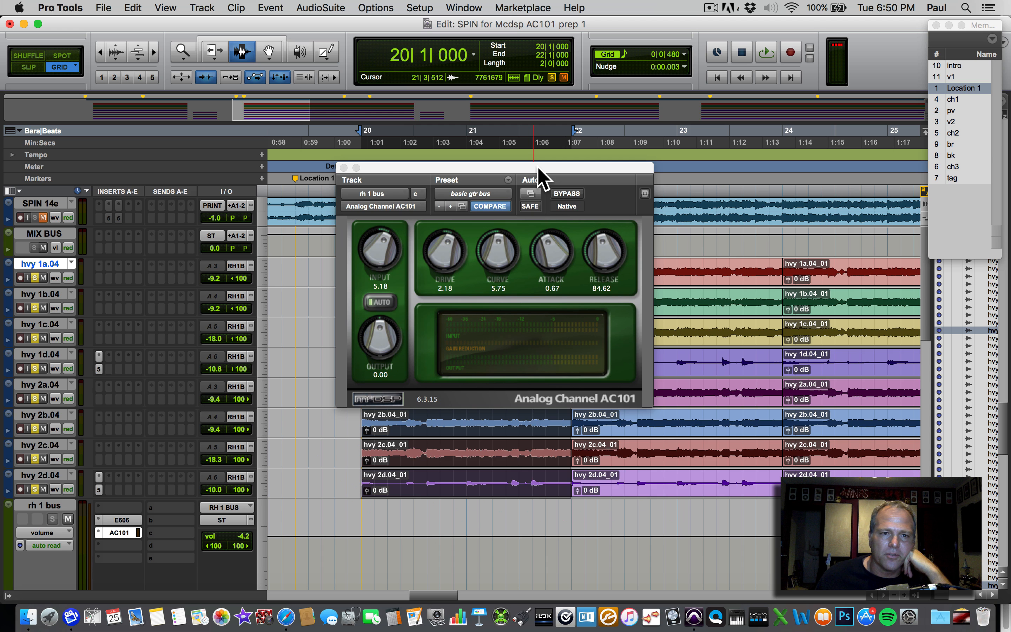
{"action": "left_click", "coordinate": [344, 168]}
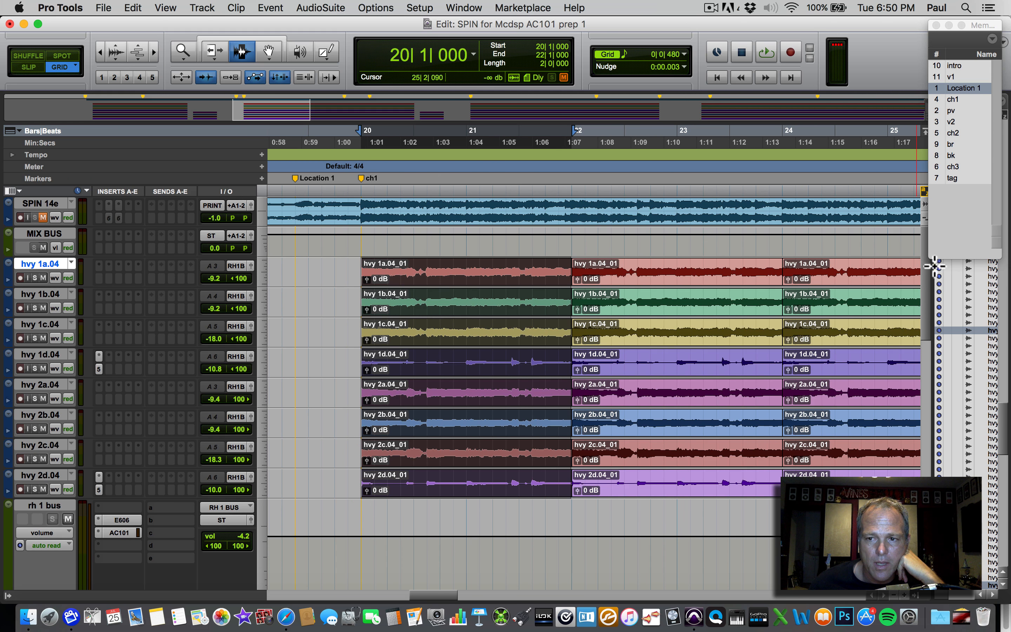
Select the clips from bar 20 to bar 22 on the three reamp guitar tracks and solo those tracks.
{"action": "left_click_drag", "start_coordinate": [926, 272], "coordinate": [934, 350]}
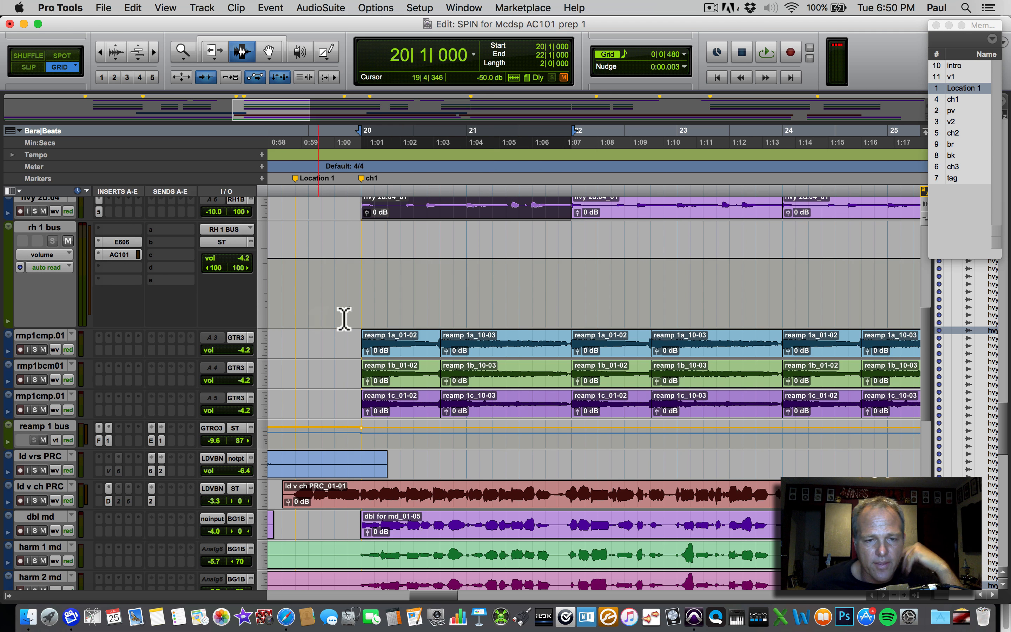
{"action": "left_click", "coordinate": [474, 347]}
{"action": "left_click", "coordinate": [417, 355], "text": "shift"}
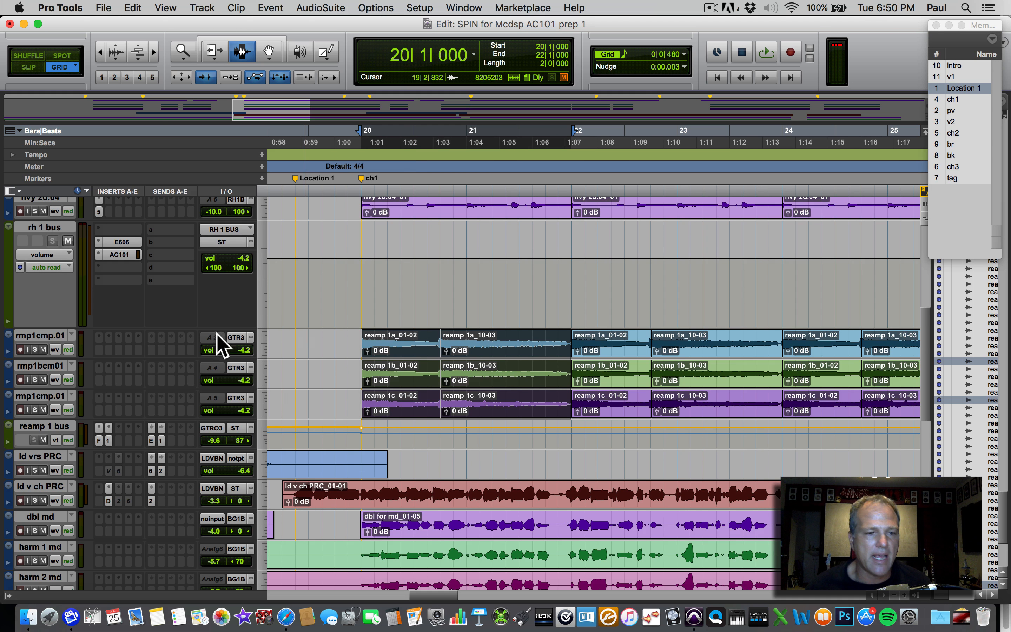
{"action": "left_click", "coordinate": [34, 349]}
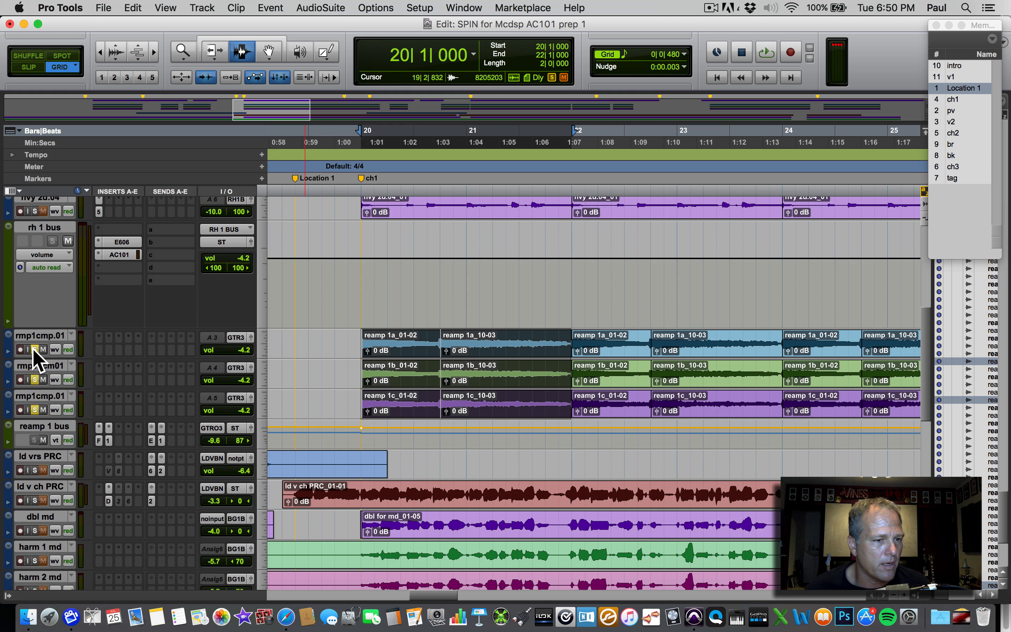
Enlarge the height of the three reamp tracks and audition the selected bars.
{"action": "left_click", "coordinate": [264, 342]}
{"action": "left_click", "coordinate": [270, 354]}
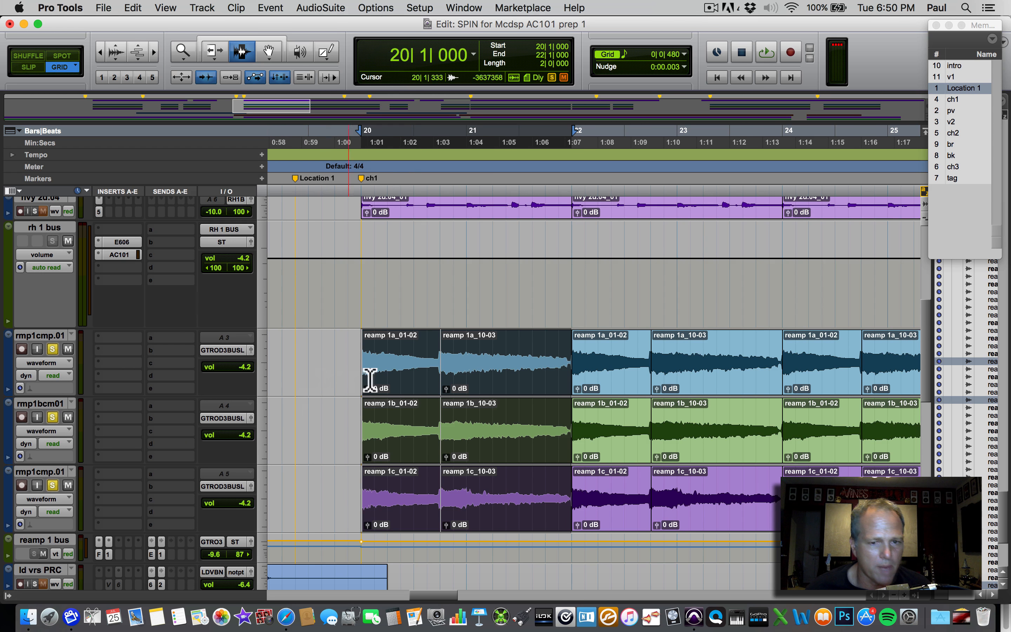
{"action": "key", "text": "space"}
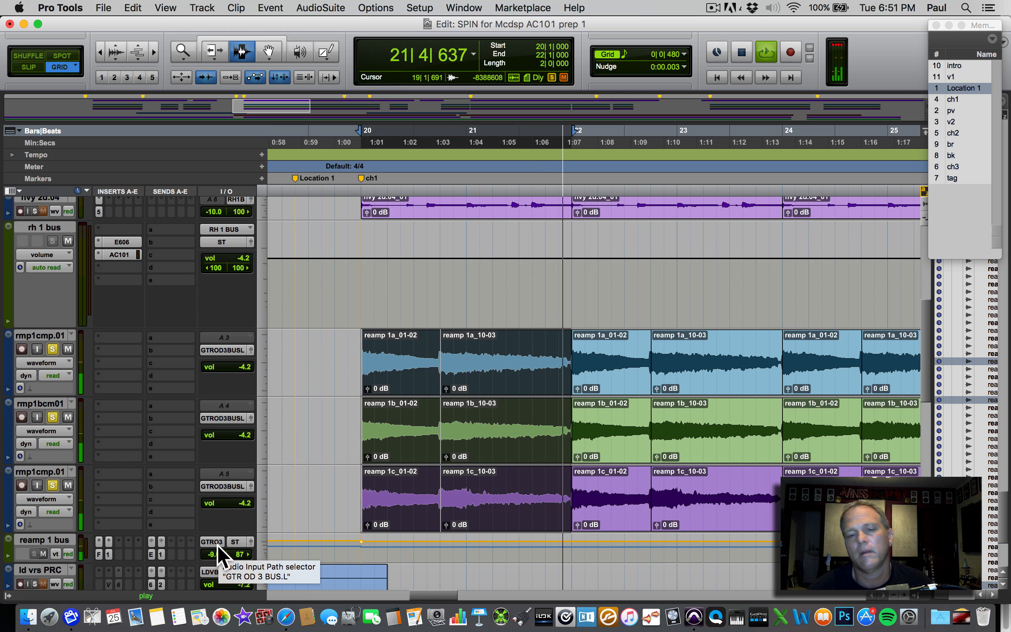
{"action": "key", "text": "space"}
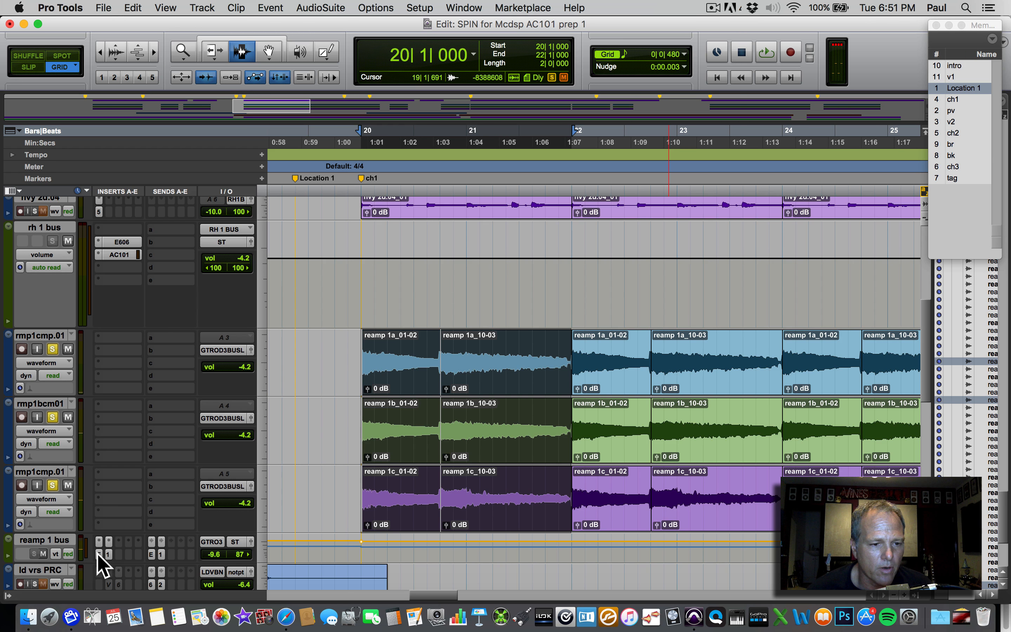
Open the E606 EQ and AC101 inserts of the reamp 1 bus, keeping only the AC101 open over the tracks.
{"action": "left_click", "coordinate": [98, 554]}
{"action": "left_click", "coordinate": [108, 554]}
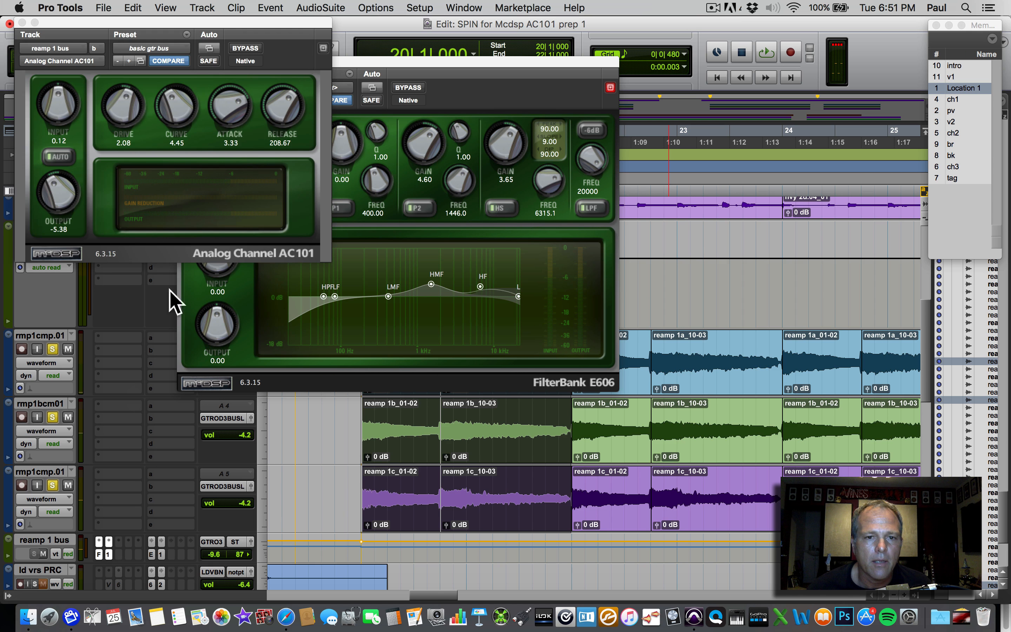
{"action": "left_click_drag", "start_coordinate": [231, 23], "coordinate": [857, 61]}
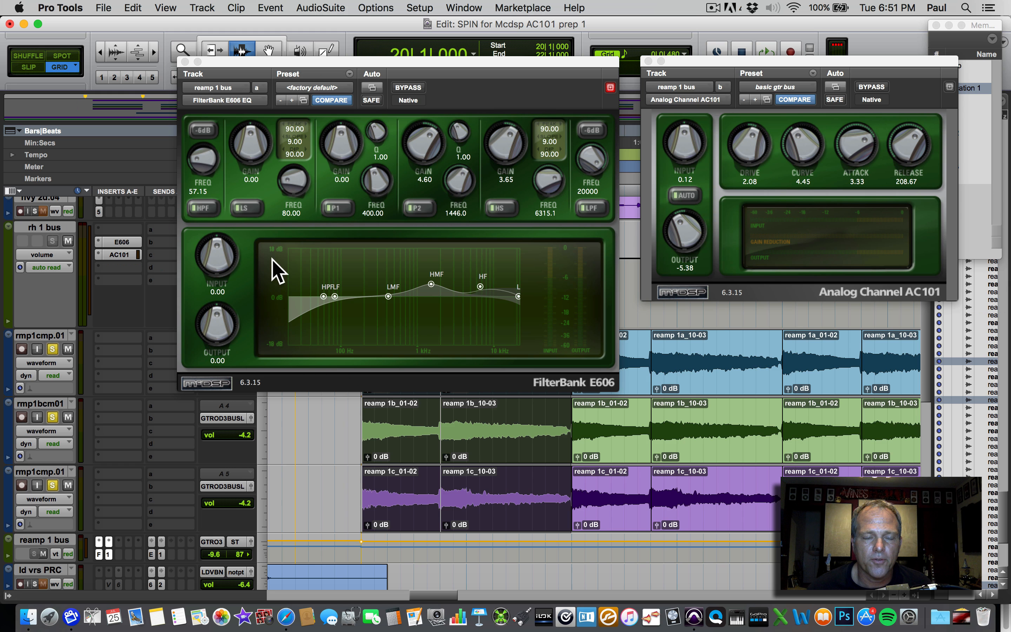
{"action": "left_click", "coordinate": [185, 62]}
{"action": "left_click_drag", "start_coordinate": [747, 63], "coordinate": [460, 159]}
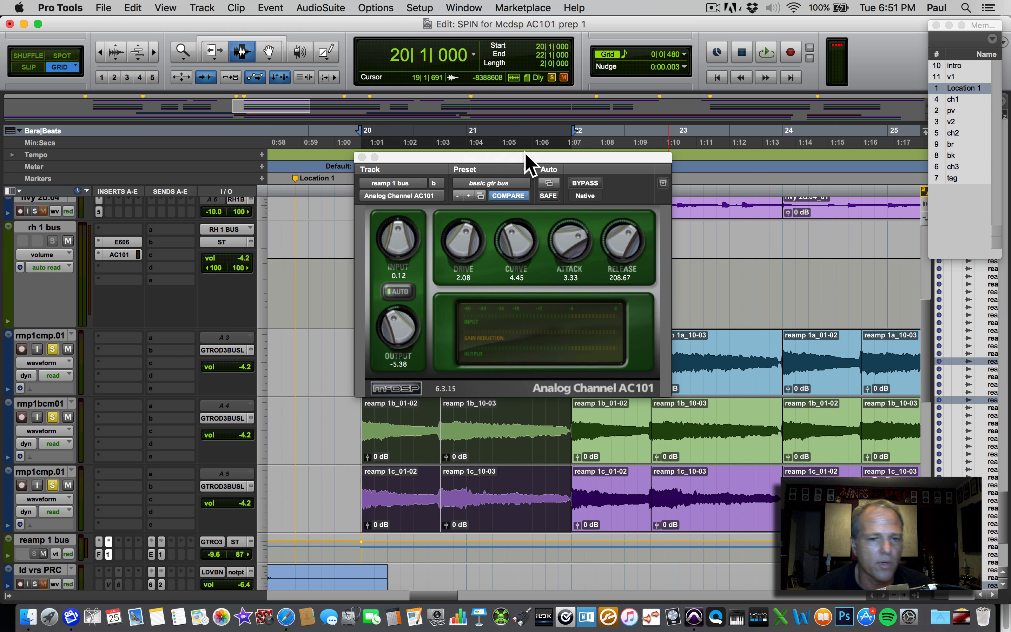
Play the selected bars and compare the soloed reamp guitars with the reamp 1 bus AC101 bypassed and active.
{"action": "key", "text": "space"}
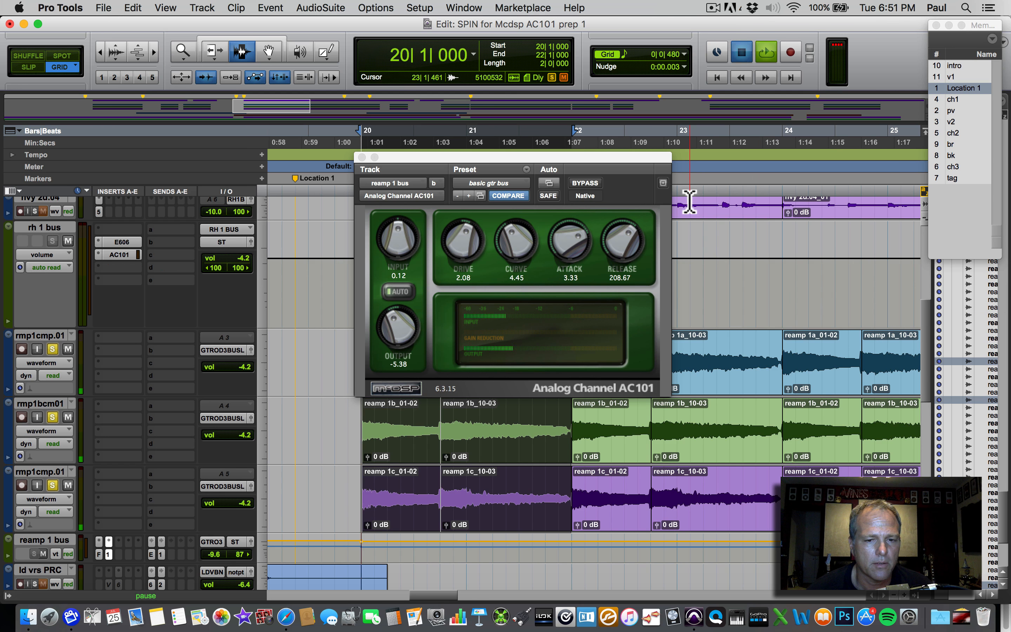
{"action": "left_click", "coordinate": [585, 185]}
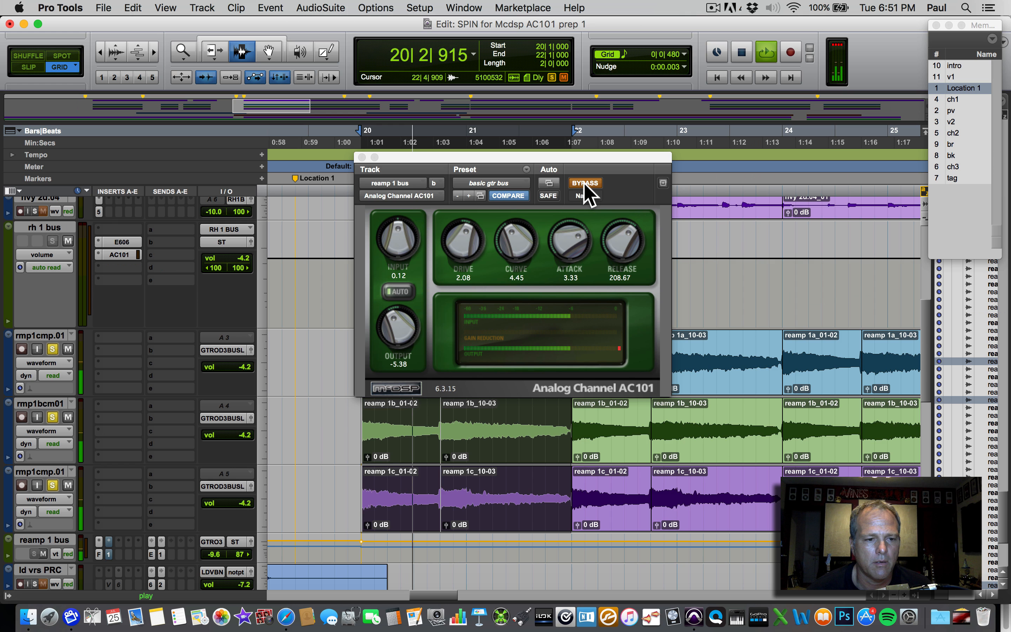
{"action": "left_click", "coordinate": [585, 185]}
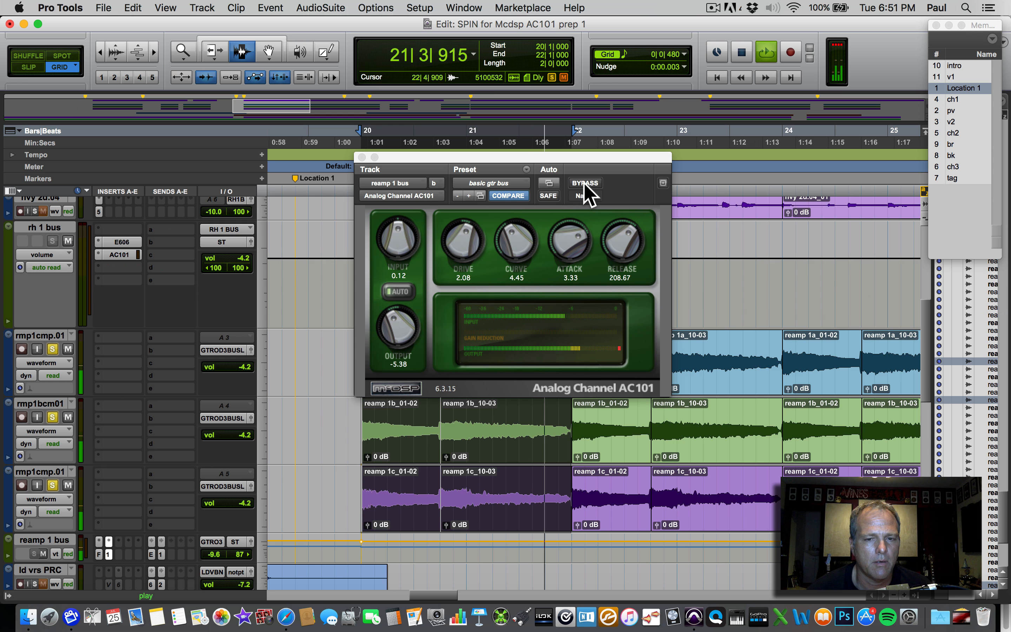
{"action": "key", "text": "space"}
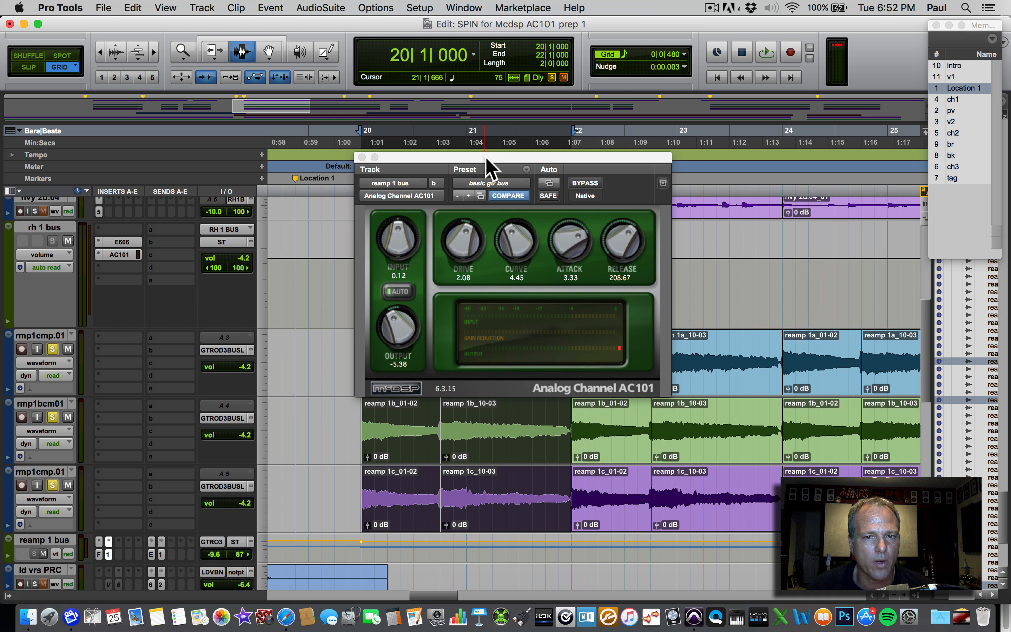
Set the reamp 1 bus AC101's curve to 4.35 and its release to 204.87.
{"action": "mouse_move", "coordinate": [486, 158]}
{"action": "left_mouse_down"}
{"action": "mouse_move", "coordinate": [547, 162]}
{"action": "mouse_move", "coordinate": [490, 166]}
{"action": "left_mouse_up"}
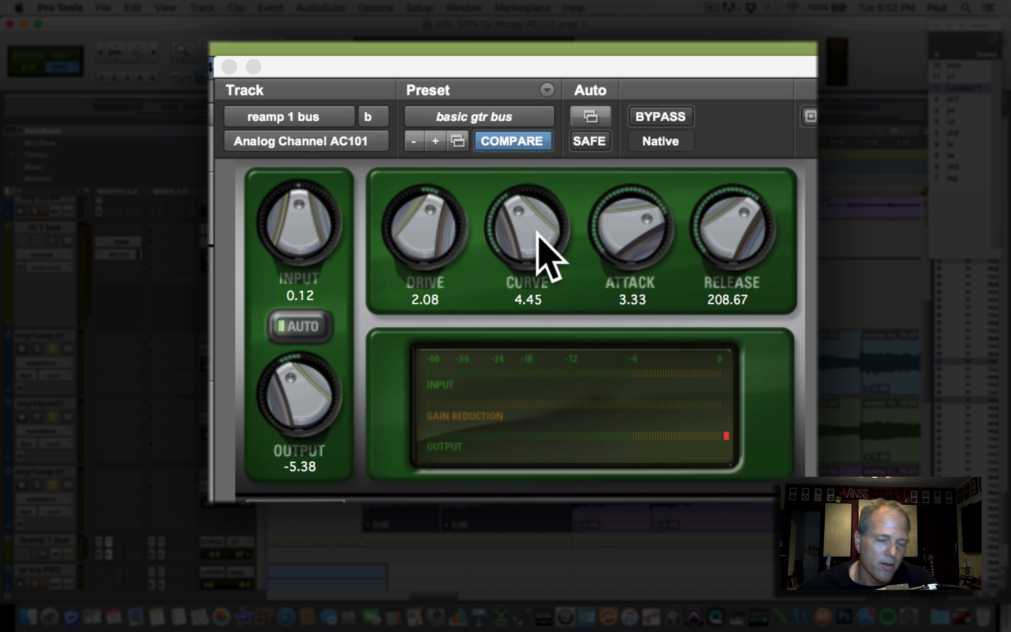
{"action": "left_click_drag", "start_coordinate": [537, 233], "coordinate": [551, 255]}
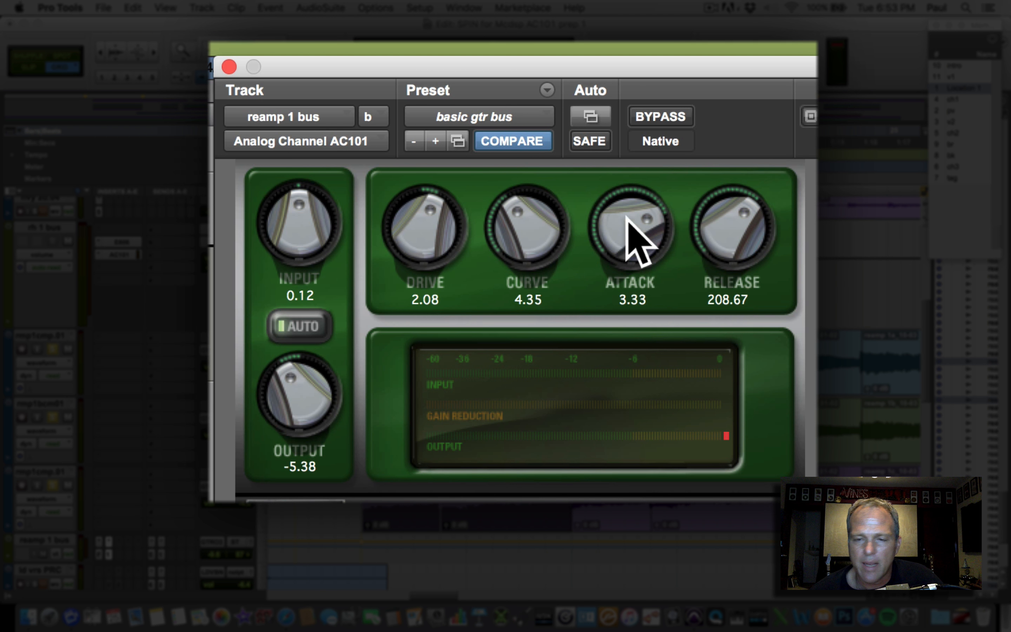
{"action": "left_click_drag", "start_coordinate": [731, 216], "coordinate": [731, 217]}
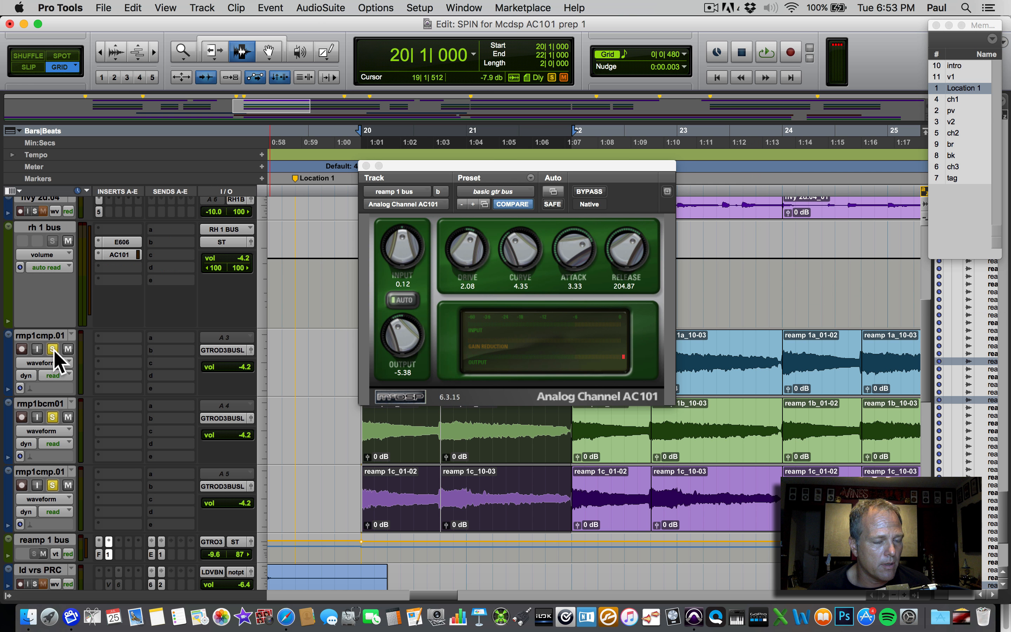
Clear the solos on the three reamp tracks and close the reamp 1 bus AC101.
{"action": "left_click", "coordinate": [53, 350], "text": "alt"}
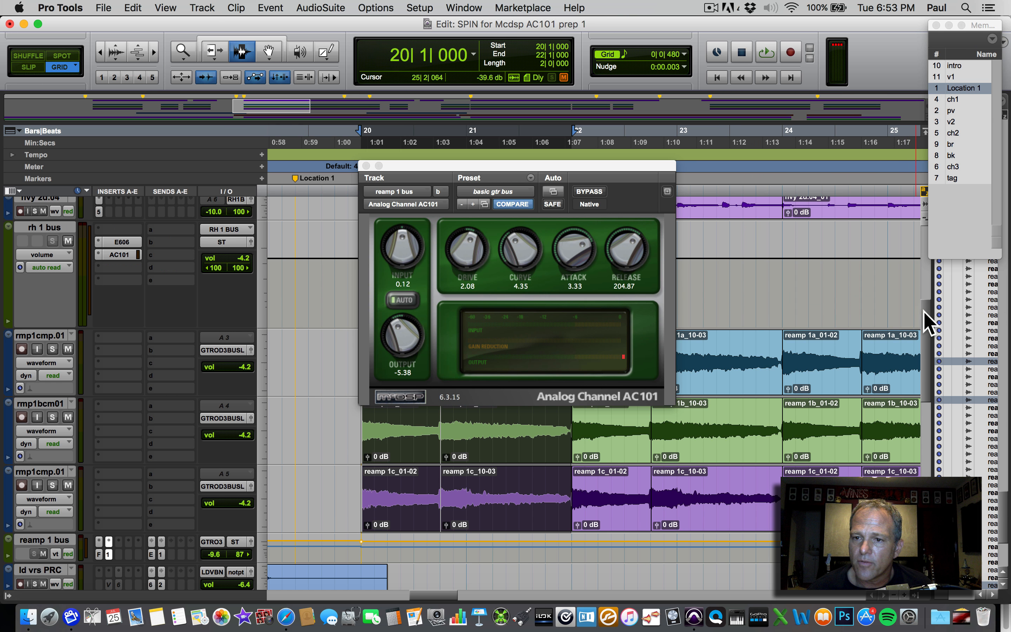
{"action": "left_click_drag", "start_coordinate": [924, 311], "coordinate": [935, 353]}
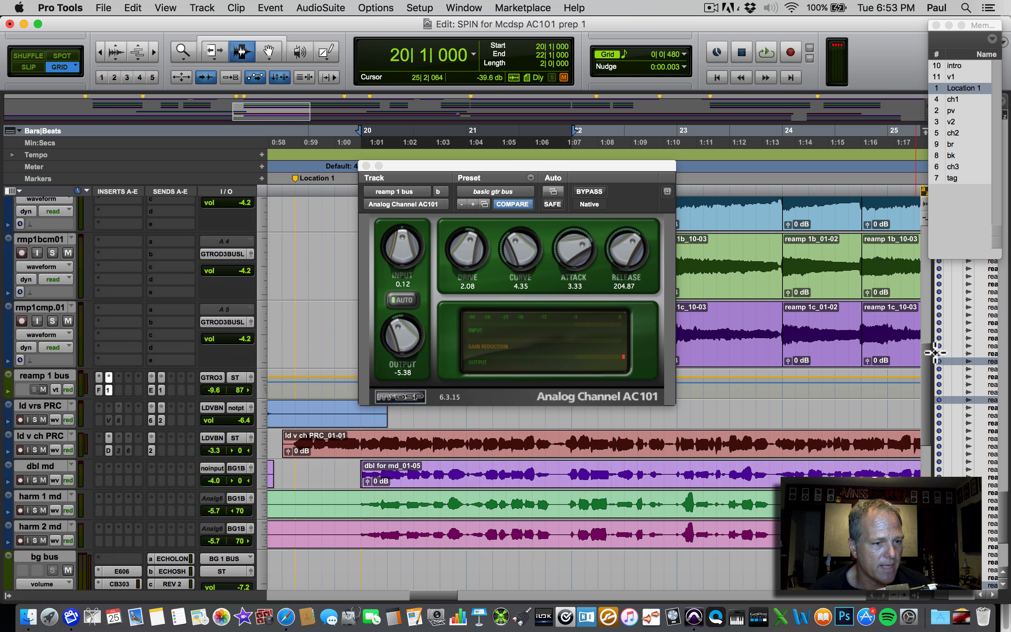
{"action": "left_click", "coordinate": [366, 166]}
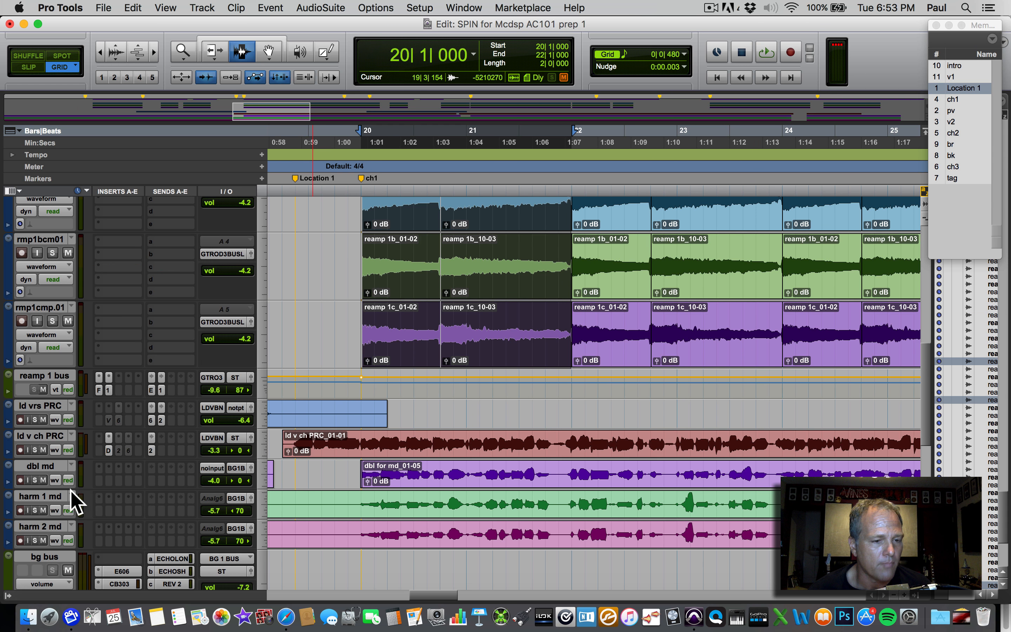
Solo the dbl md, harm 1 md, harm 2 md and ld v ch PRC vocal tracks.
{"action": "left_click", "coordinate": [33, 478]}
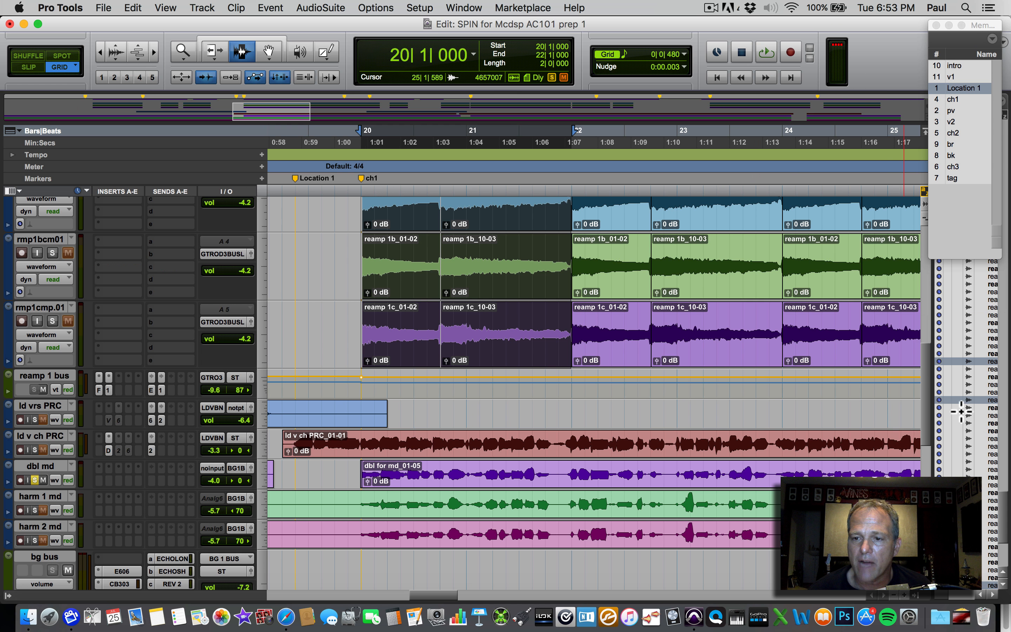
{"action": "left_click_drag", "start_coordinate": [925, 373], "coordinate": [926, 396]}
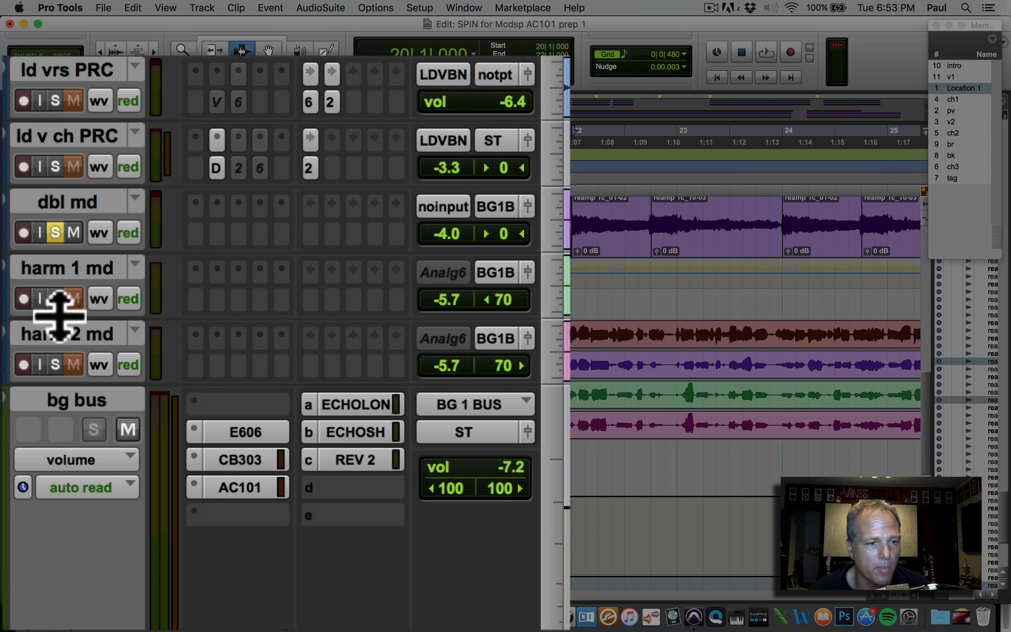
{"action": "left_click", "coordinate": [35, 400]}
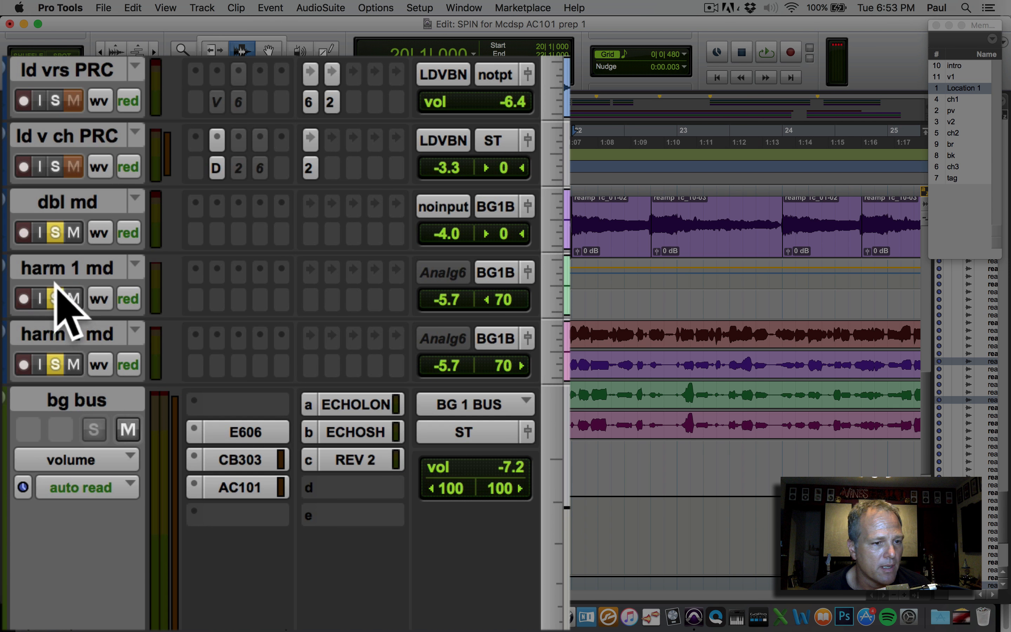
{"action": "left_click", "coordinate": [79, 135]}
{"action": "left_click", "coordinate": [56, 167]}
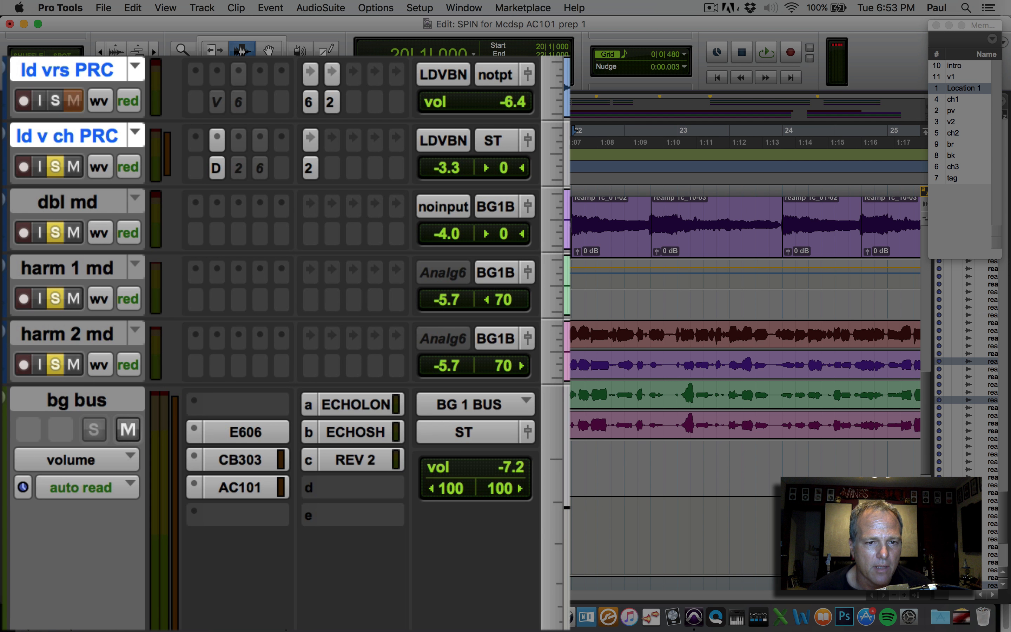
Select from 19|4|000 to 22|1|000 across the lead chorus, double and harmony vocal tracks and audition that range.
{"action": "left_click_drag", "start_coordinate": [576, 334], "coordinate": [592, 360]}
{"action": "left_click_drag", "start_coordinate": [569, 407], "coordinate": [568, 407]}
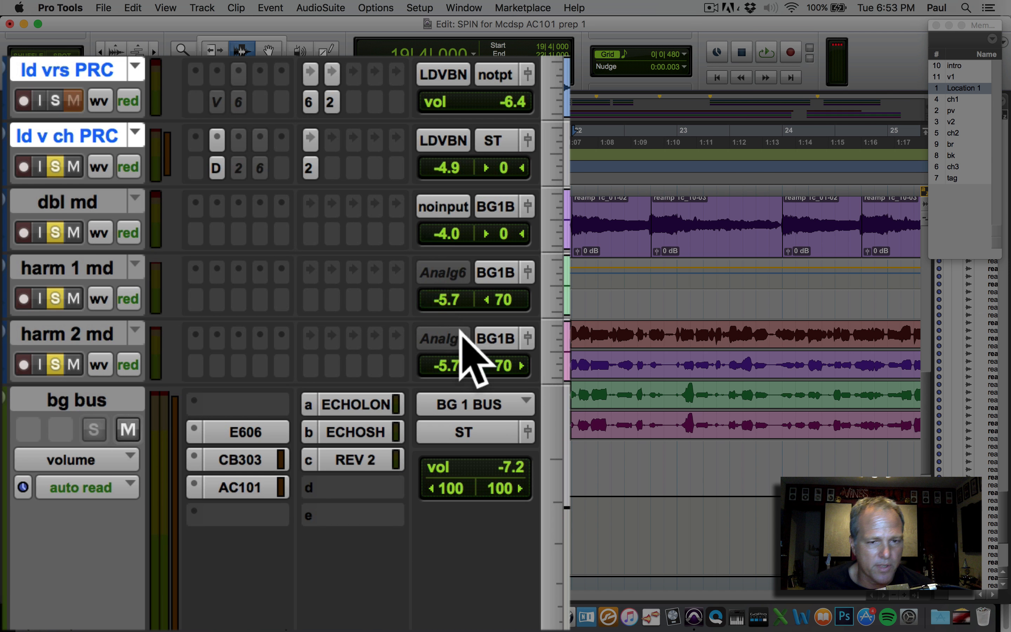
{"action": "key", "text": "space"}
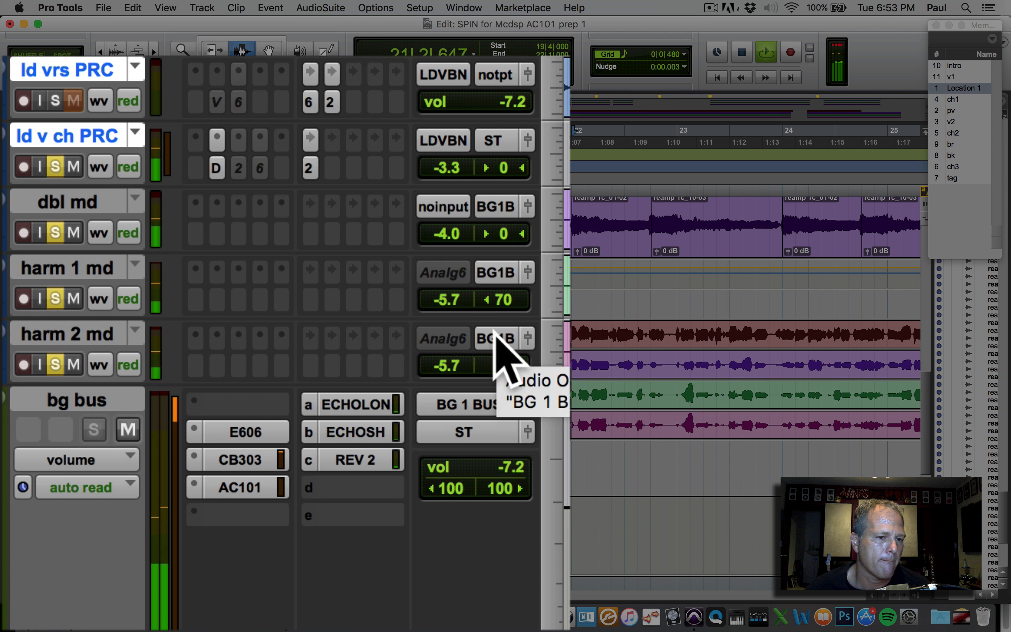
{"action": "key", "text": "space"}
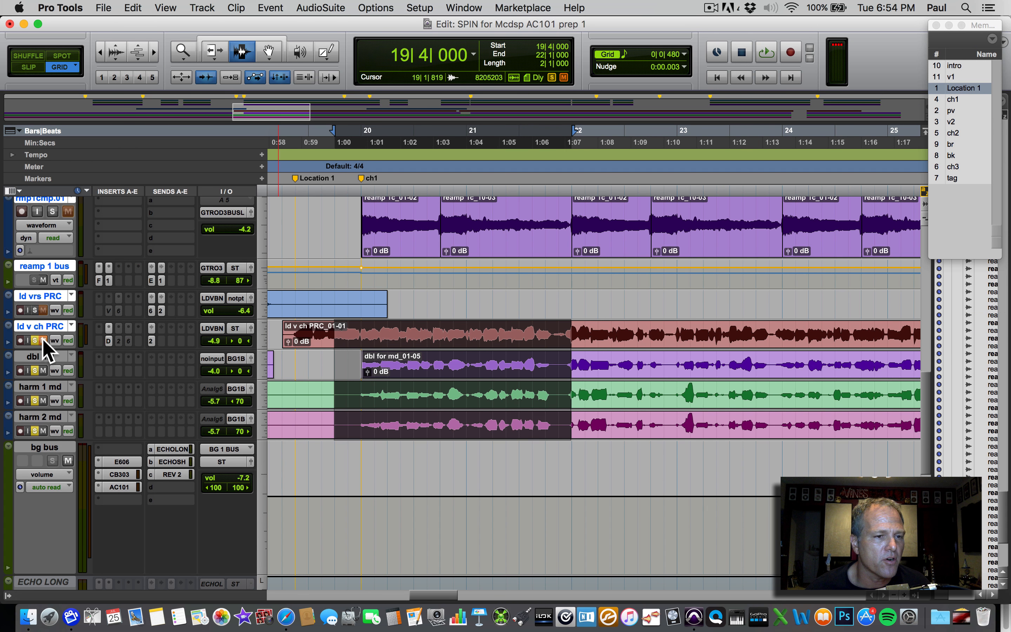
Inspect the E606 EQ and the CB303 compressor inserted on the bg bus, closing each after viewing it.
{"action": "left_click", "coordinate": [122, 462]}
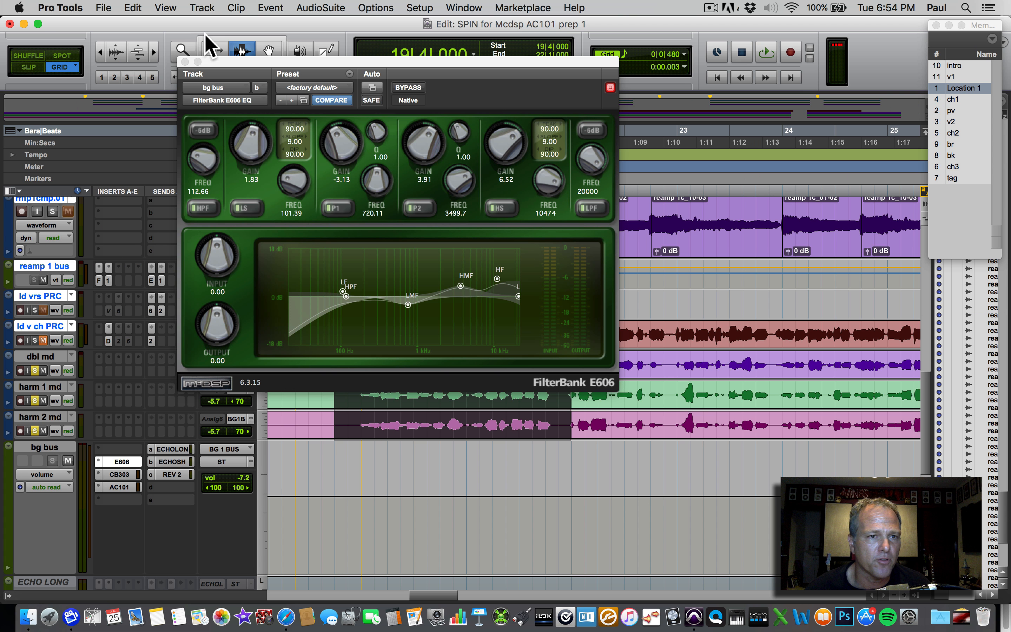
{"action": "left_click", "coordinate": [185, 61]}
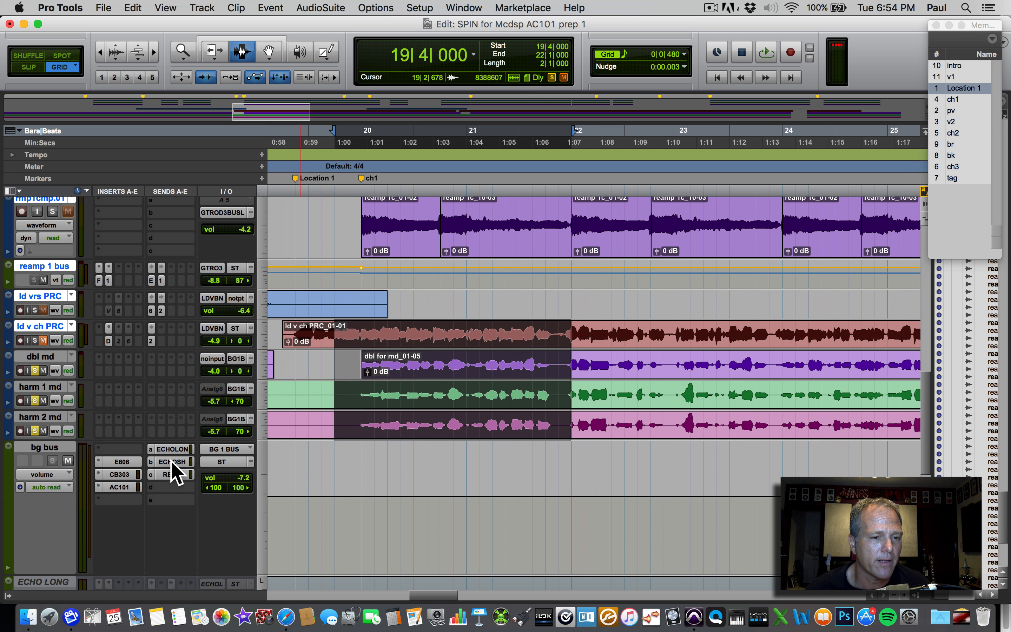
{"action": "left_click", "coordinate": [122, 475]}
{"action": "left_click_drag", "start_coordinate": [293, 60], "coordinate": [274, 54]}
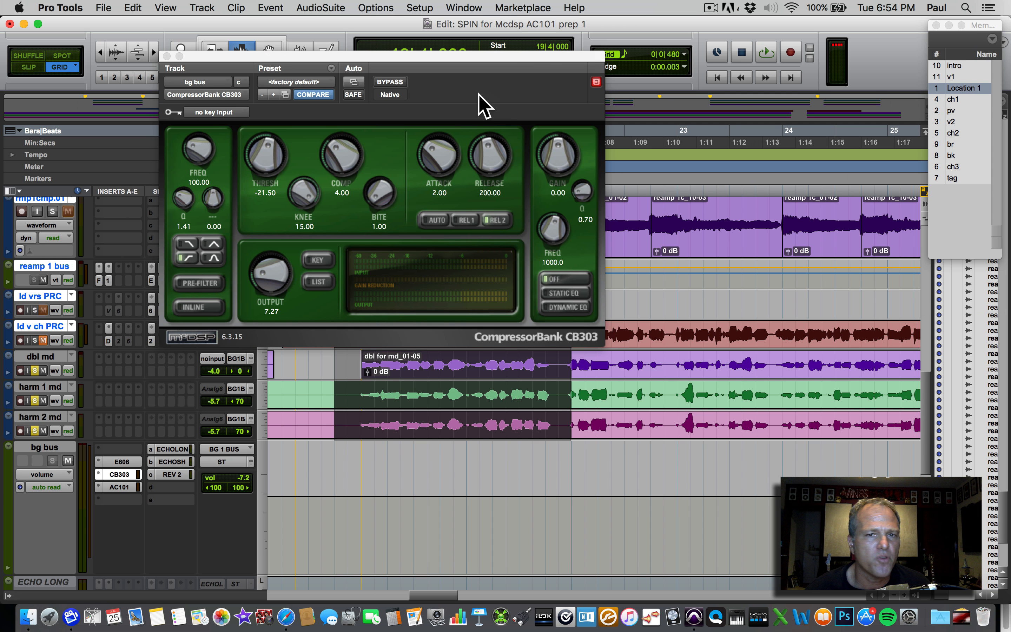
{"action": "mouse_move", "coordinate": [512, 55]}
{"action": "left_mouse_down"}
{"action": "mouse_move", "coordinate": [526, 77]}
{"action": "mouse_move", "coordinate": [503, 60]}
{"action": "left_mouse_up"}
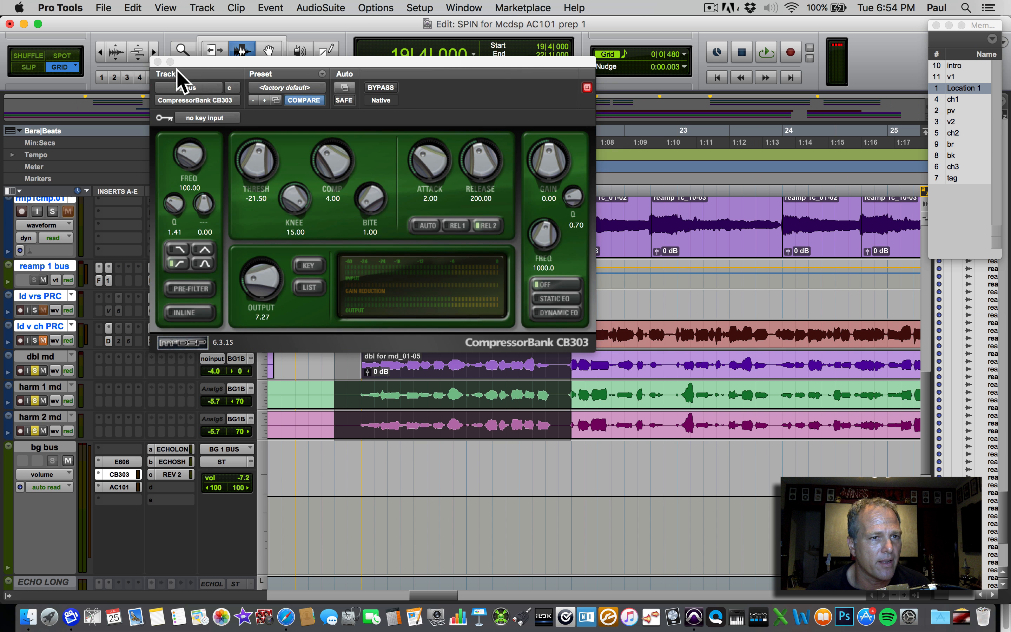
{"action": "left_click", "coordinate": [157, 61]}
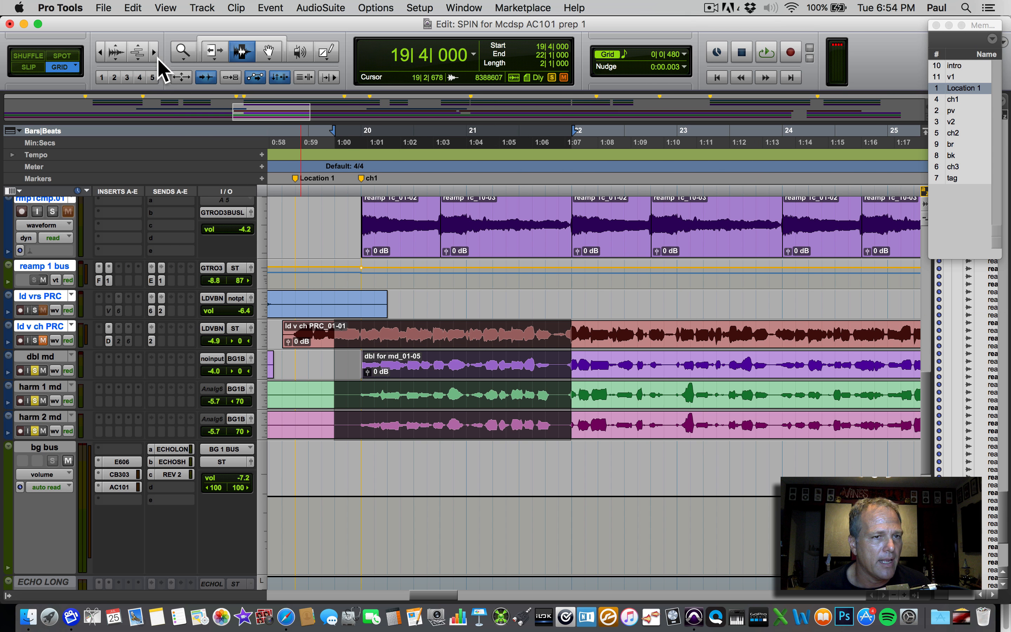
Open the bg bus AC101 and compare the soloed background vocals with it bypassed and active during playback.
{"action": "left_click", "coordinate": [125, 487]}
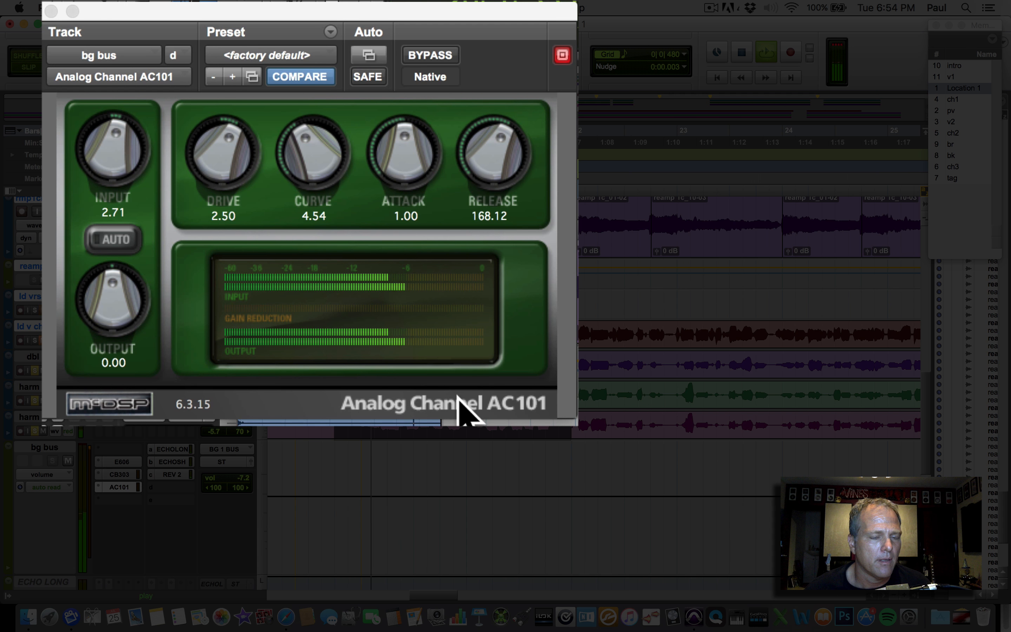
{"action": "left_click", "coordinate": [431, 55]}
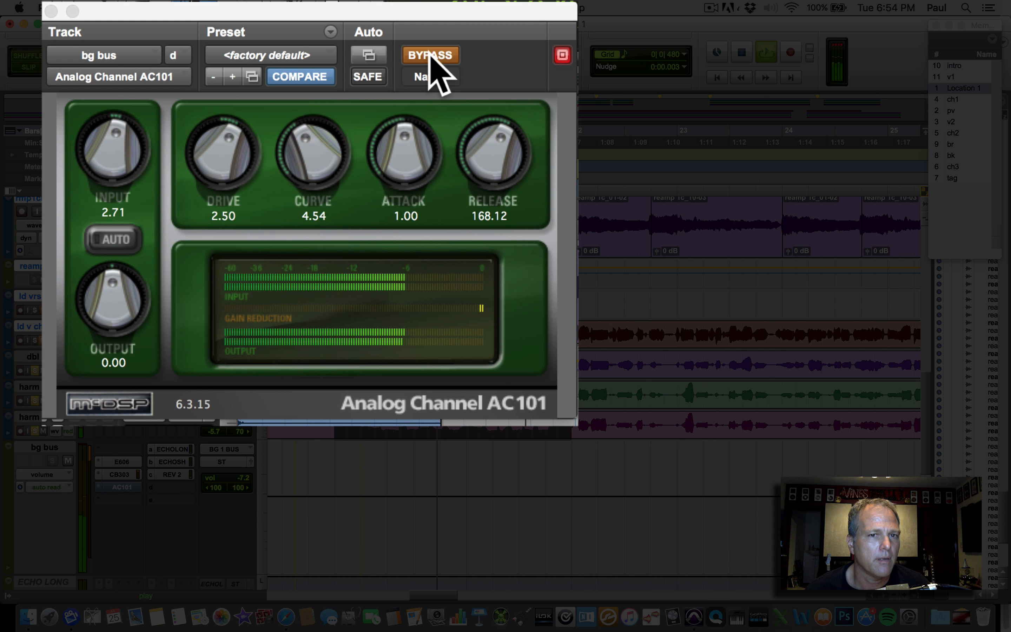
{"action": "left_click", "coordinate": [431, 55]}
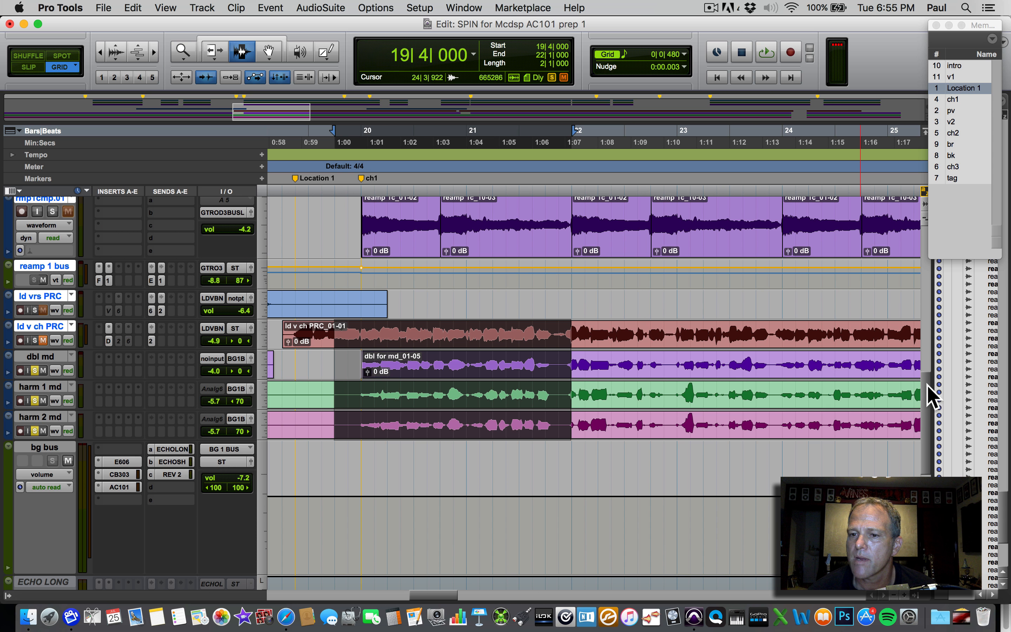
Clear the vocal solos and extend the start of the vocal selection back to 19|2|480.
{"action": "scroll", "coordinate": [928, 386], "scroll_direction": "down", "scroll_amount": 4}
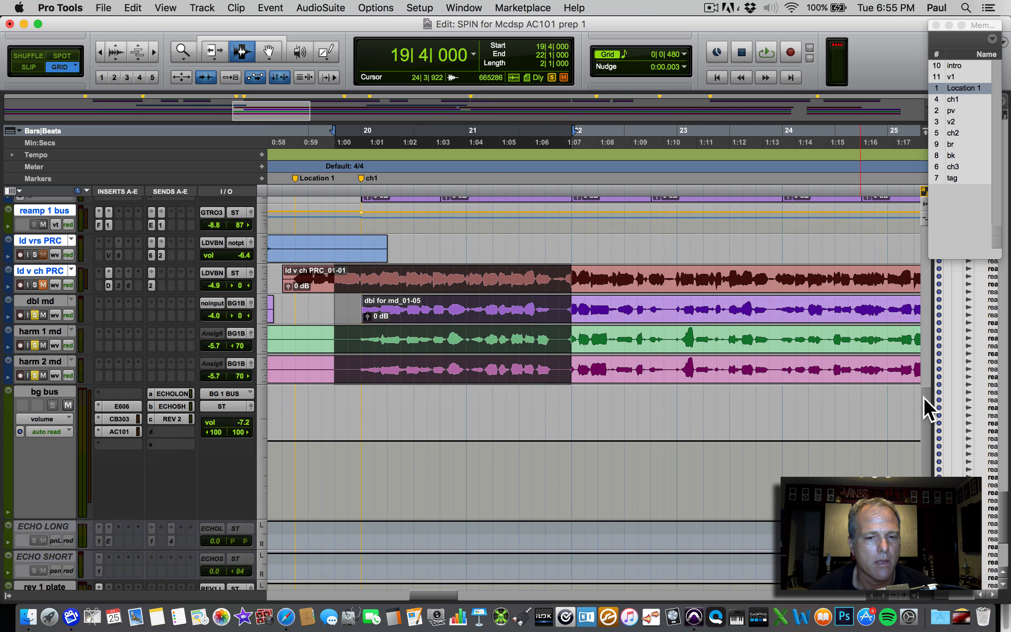
{"action": "left_click", "coordinate": [35, 356], "text": "alt"}
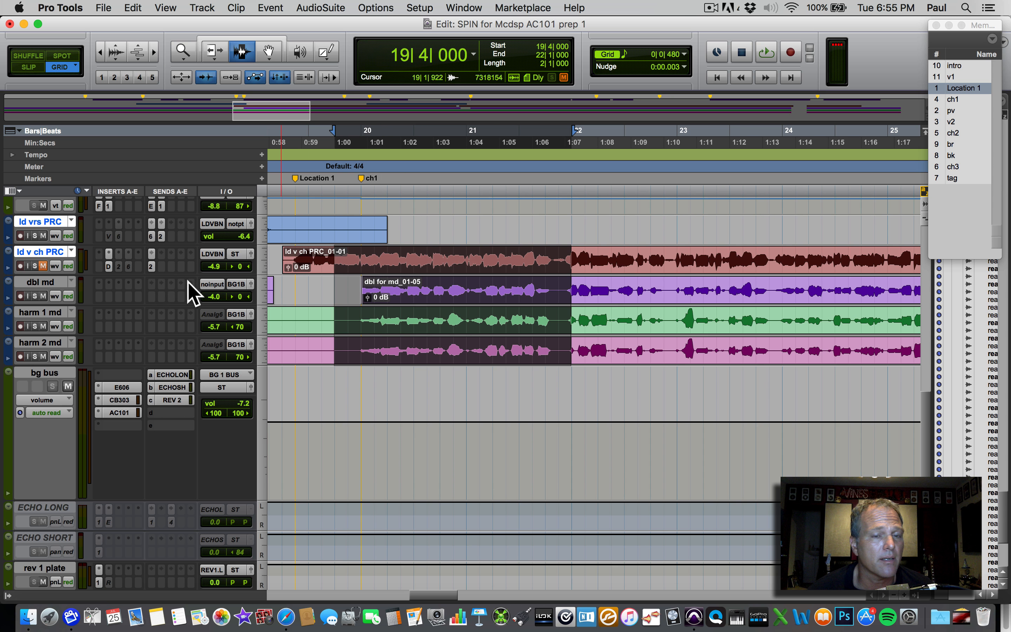
{"action": "left_click", "coordinate": [291, 259], "text": "shift"}
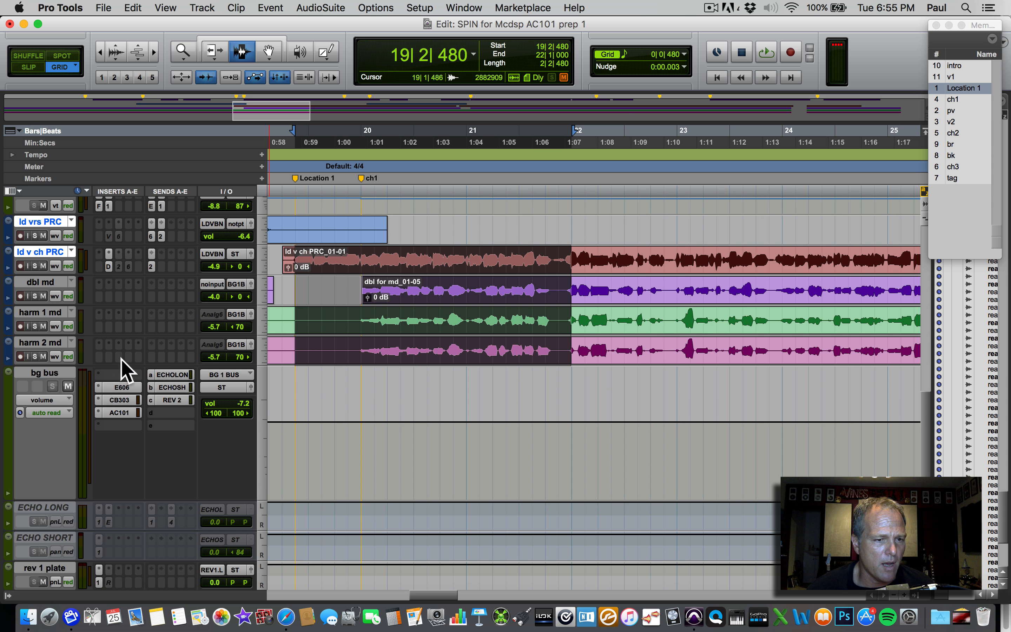
Open the AC101 and Revolver inserts of the rev 2 room track and arrange their windows side by side.
{"action": "left_click_drag", "start_coordinate": [926, 403], "coordinate": [926, 420]}
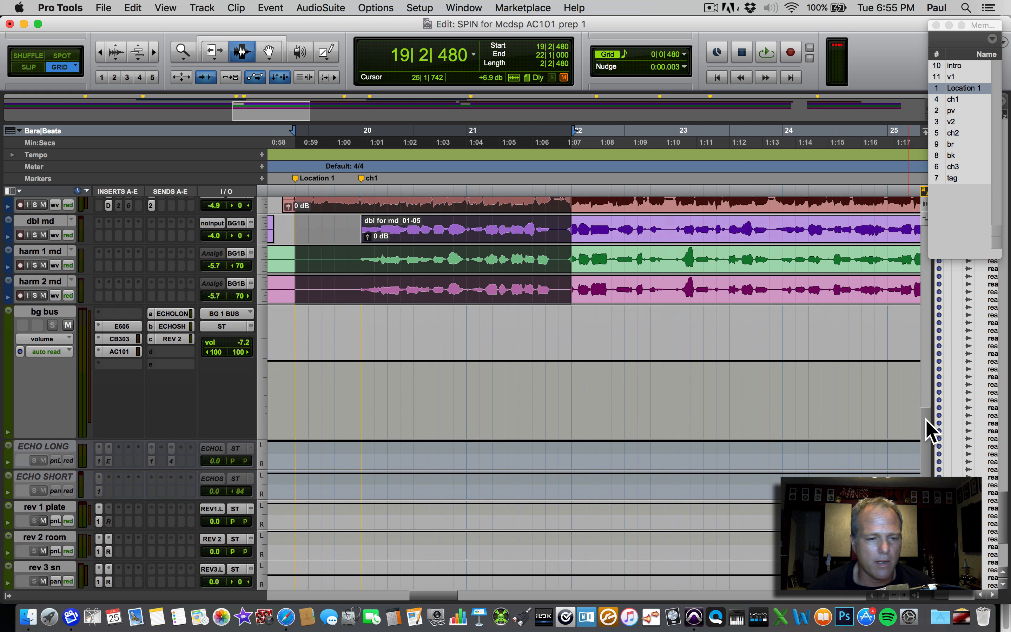
{"action": "left_click", "coordinate": [99, 541]}
{"action": "left_click_drag", "start_coordinate": [323, 68], "coordinate": [214, 271]}
{"action": "left_click", "coordinate": [108, 540]}
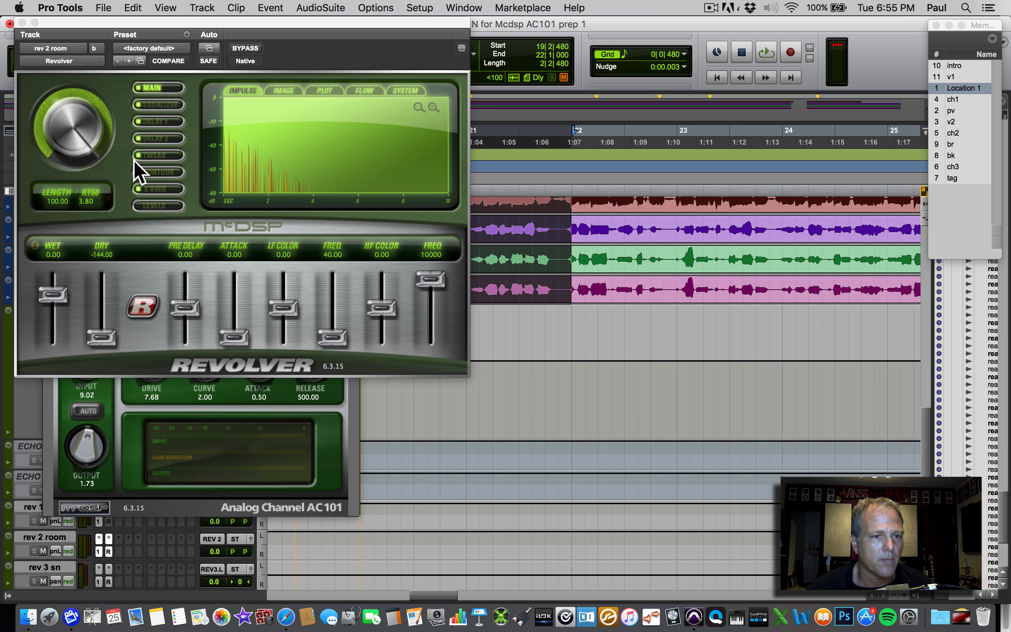
{"action": "left_click_drag", "start_coordinate": [173, 24], "coordinate": [585, 185]}
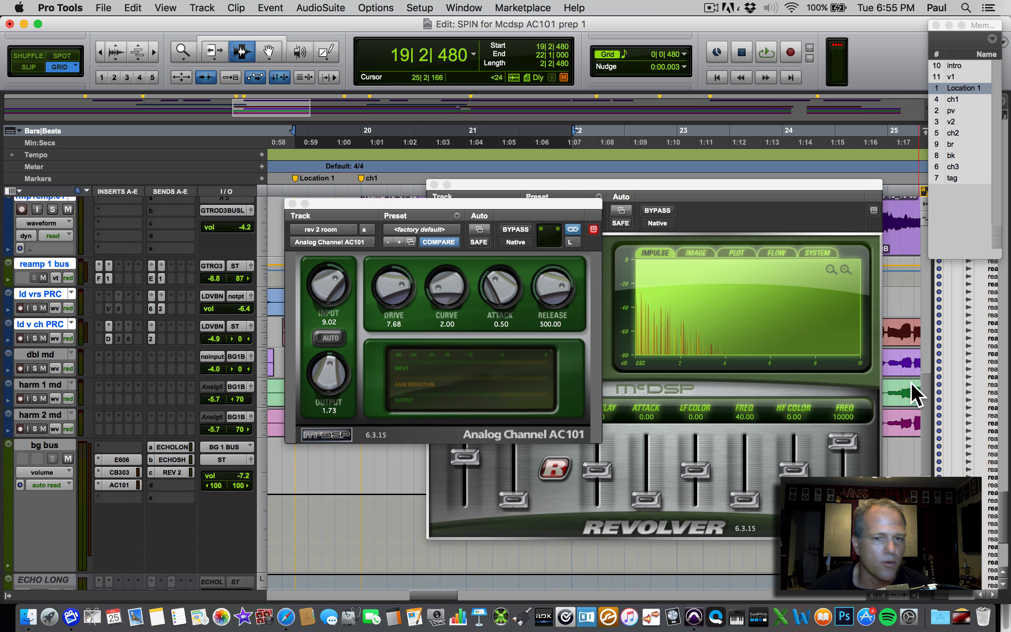
{"action": "scroll", "coordinate": [915, 393], "scroll_direction": "down", "scroll_amount": 1}
{"action": "left_click_drag", "start_coordinate": [495, 202], "coordinate": [295, 324]}
{"action": "left_click_drag", "start_coordinate": [539, 183], "coordinate": [552, 228]}
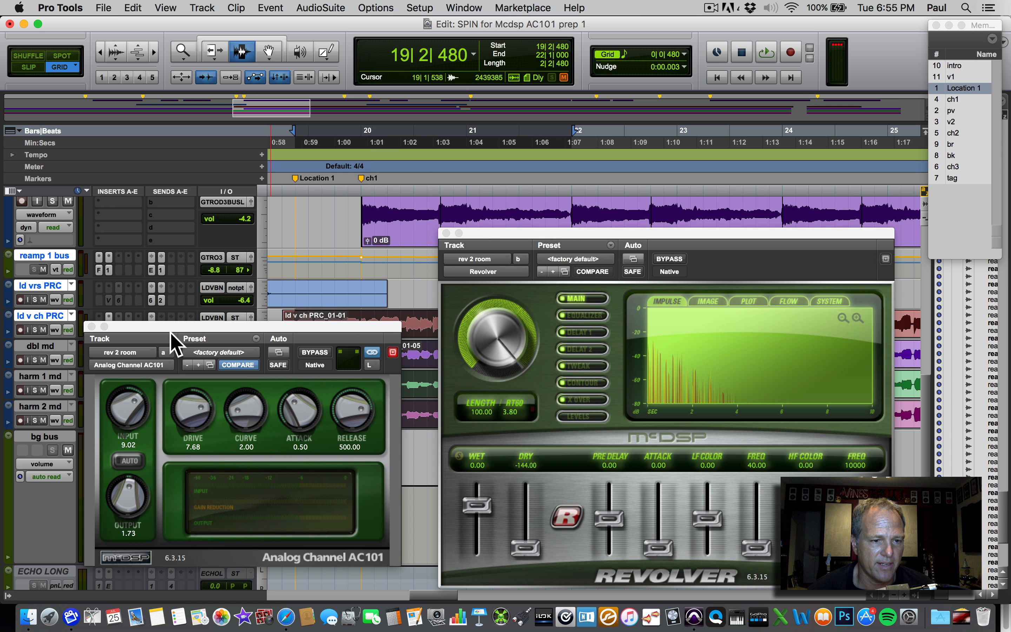
{"action": "left_click_drag", "start_coordinate": [224, 329], "coordinate": [254, 314]}
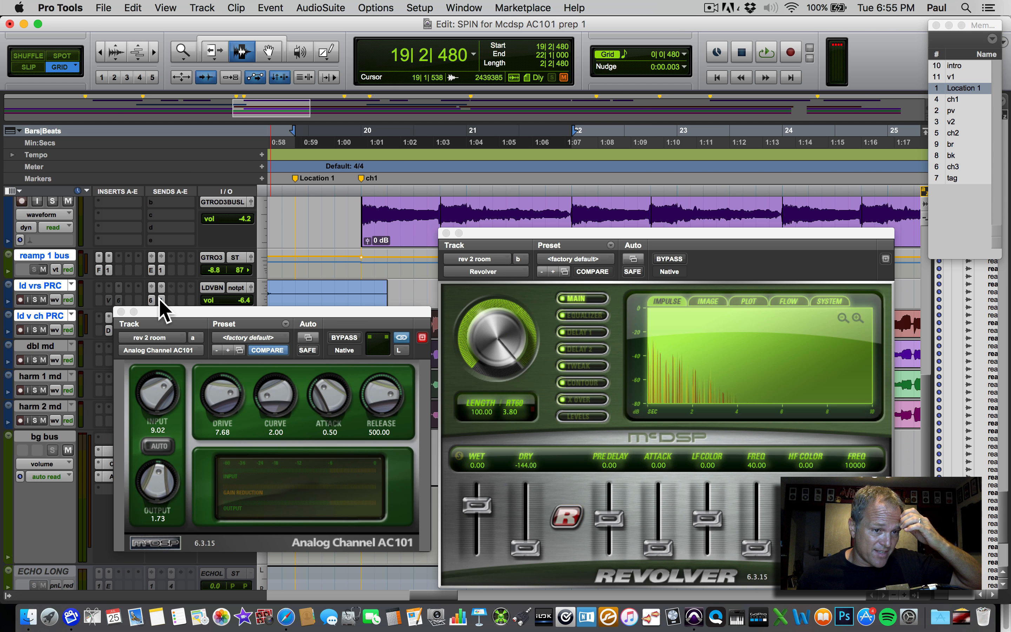
Open the bg bus send to REV 2 and move the AC101 window above the Revolver.
{"action": "left_click_drag", "start_coordinate": [169, 315], "coordinate": [361, 77]}
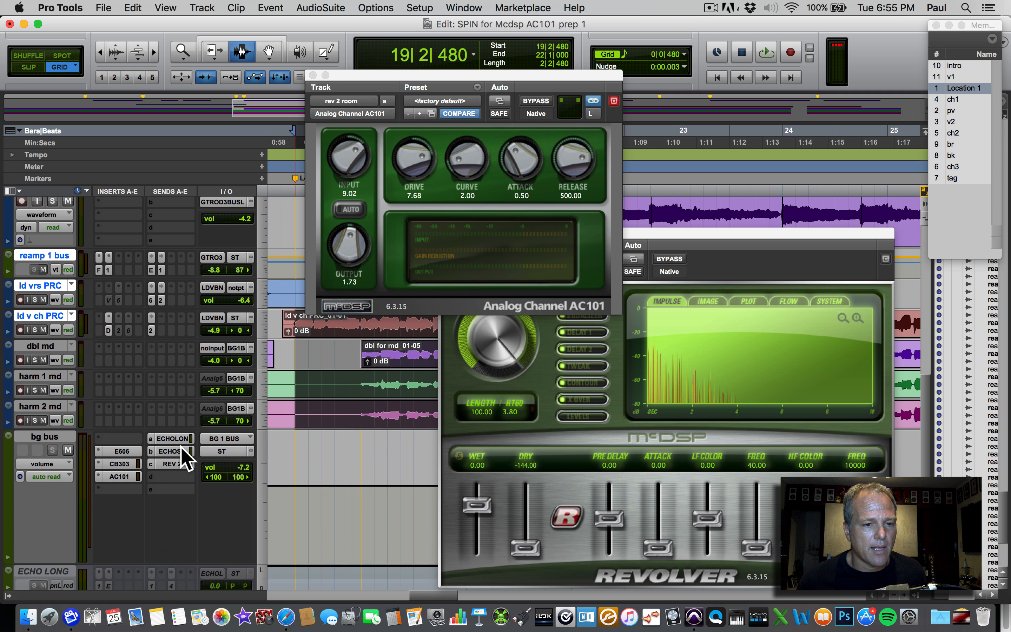
{"action": "left_click", "coordinate": [178, 465]}
{"action": "left_click_drag", "start_coordinate": [359, 80], "coordinate": [357, 43]}
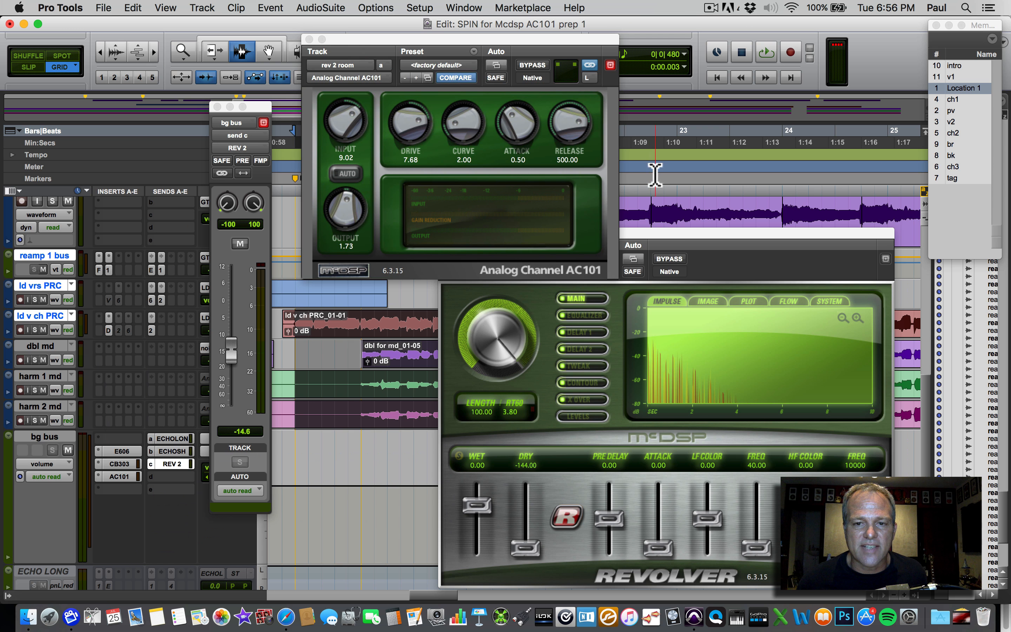
Solo dbl md, harm 1 md and harm 2 md, and raise the bg bus send to REV 2 to about +0.4 dB during playback.
{"action": "left_click_drag", "start_coordinate": [671, 234], "coordinate": [659, 234]}
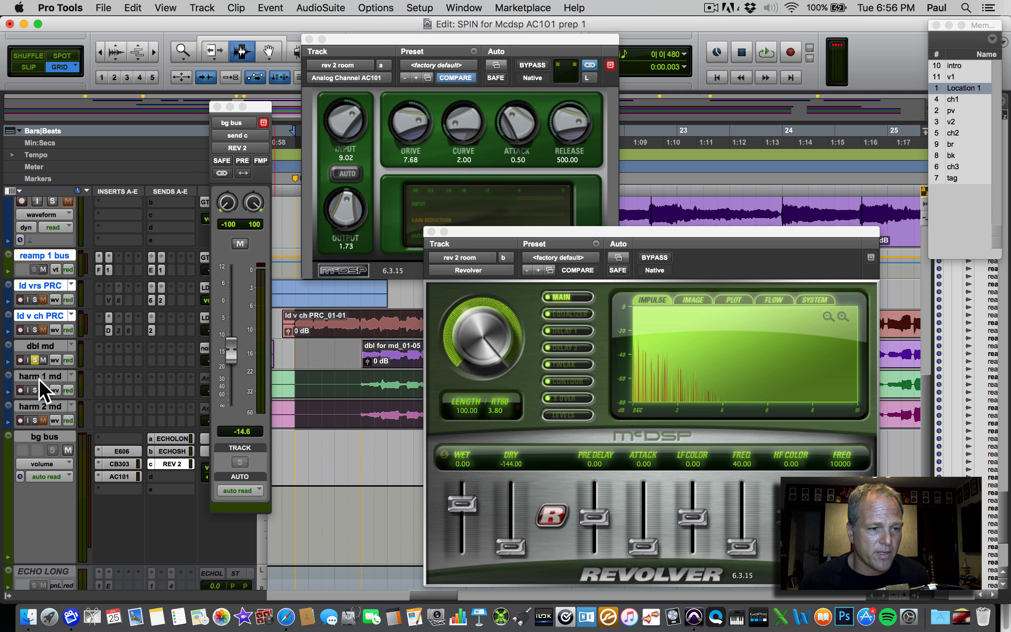
{"action": "left_click", "coordinate": [34, 390]}
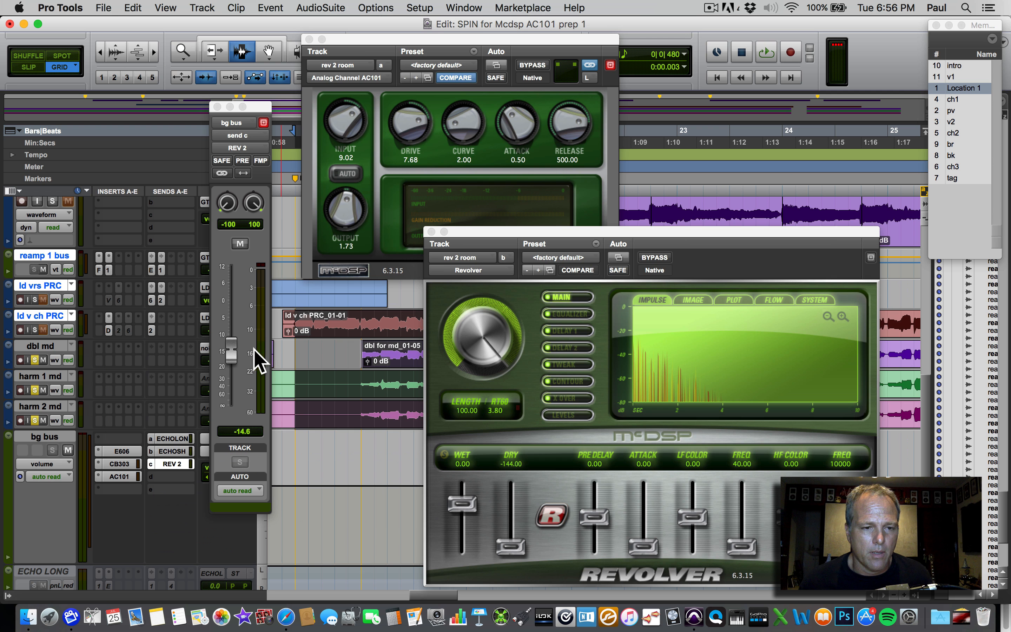
{"action": "key", "text": "space"}
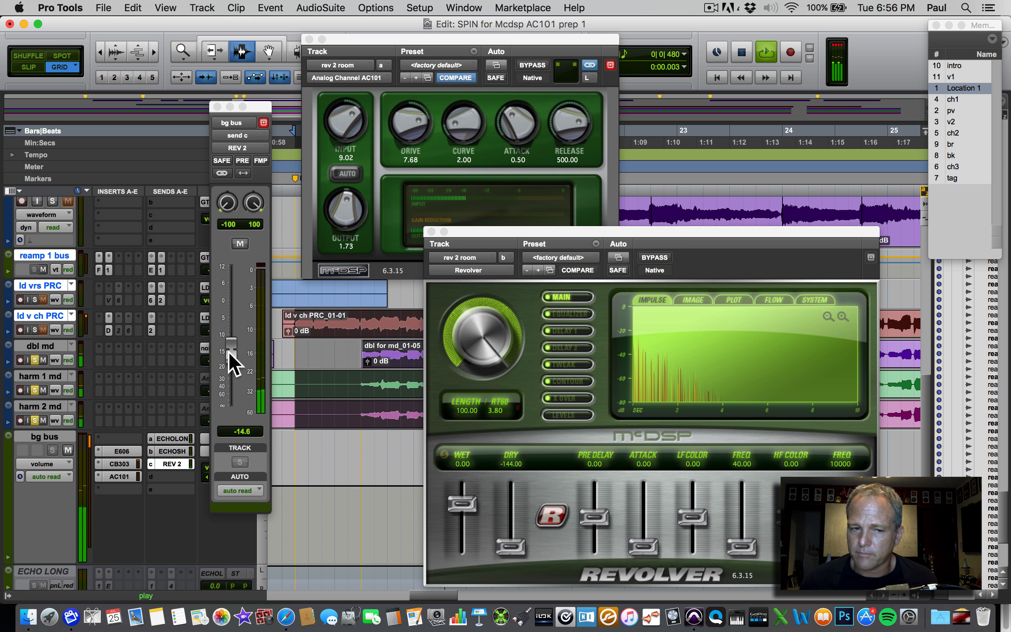
{"action": "left_click_drag", "start_coordinate": [233, 358], "coordinate": [224, 307]}
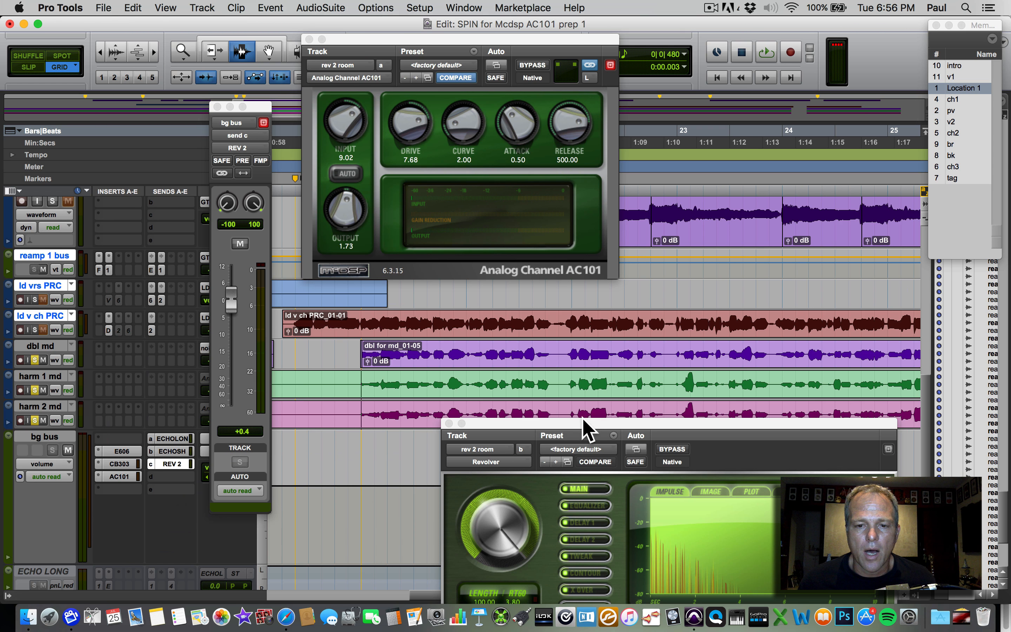
Raise the bg bus send to REV 2 to about +3.3 dB and audition the vocal reverb with the rev 2 room AC101 bypassed.
{"action": "left_click_drag", "start_coordinate": [584, 422], "coordinate": [569, 297]}
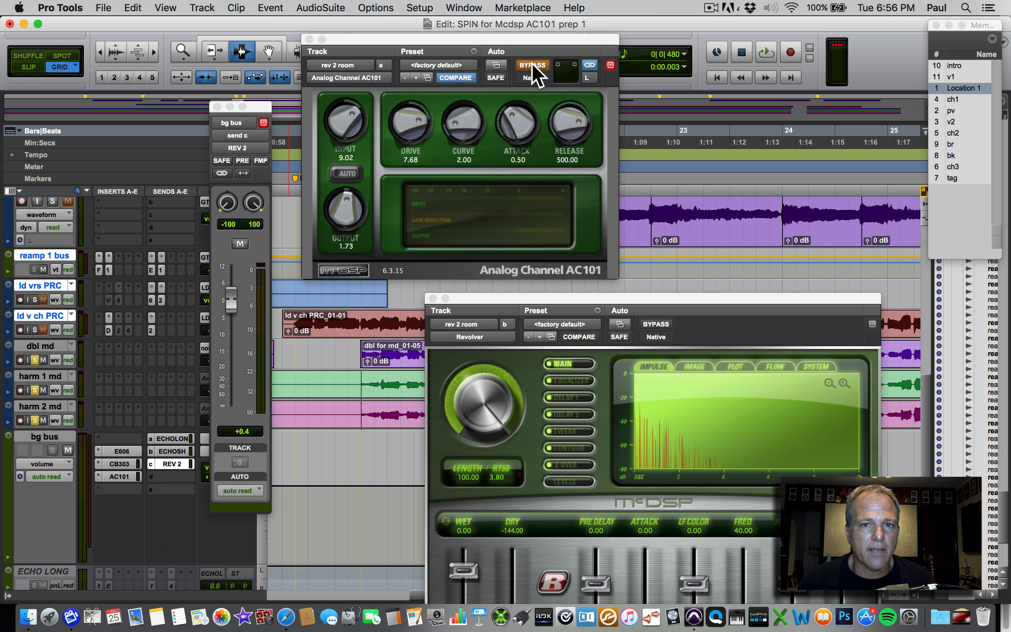
{"action": "mouse_move", "coordinate": [233, 306]}
{"action": "left_mouse_down"}
{"action": "mouse_move", "coordinate": [242, 380]}
{"action": "mouse_move", "coordinate": [228, 361]}
{"action": "mouse_move", "coordinate": [223, 291]}
{"action": "left_mouse_up"}
{"action": "key", "text": "space"}
{"action": "key", "text": "space"}
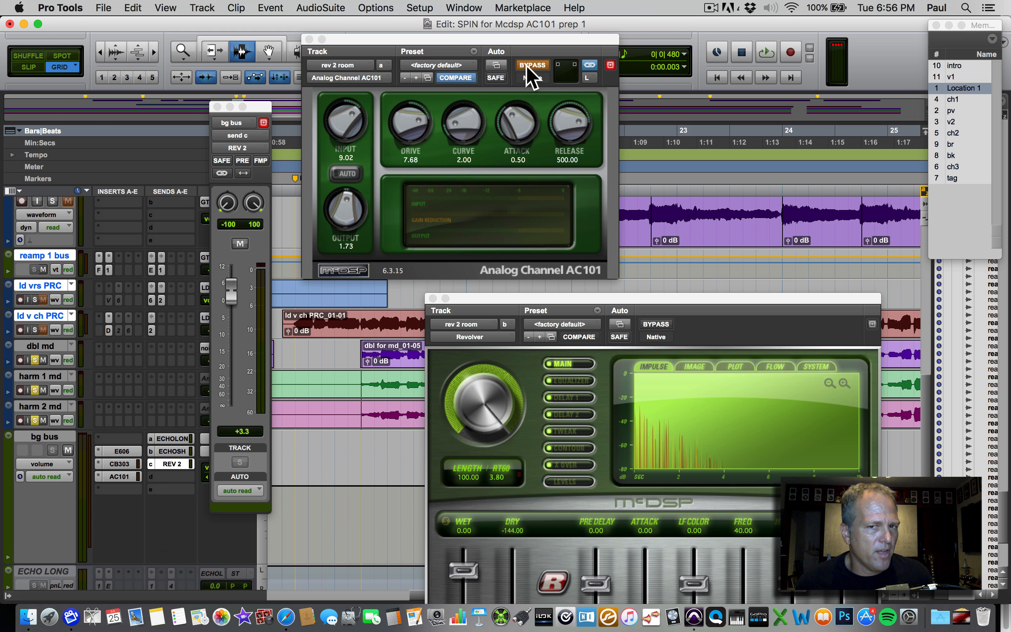
Lower the bg bus send to REV 2 to about -16.4 dB and close the send and plug-in windows.
{"action": "mouse_move", "coordinate": [231, 289]}
{"action": "left_mouse_down"}
{"action": "mouse_move", "coordinate": [233, 345]}
{"action": "mouse_move", "coordinate": [229, 302]}
{"action": "left_mouse_up"}
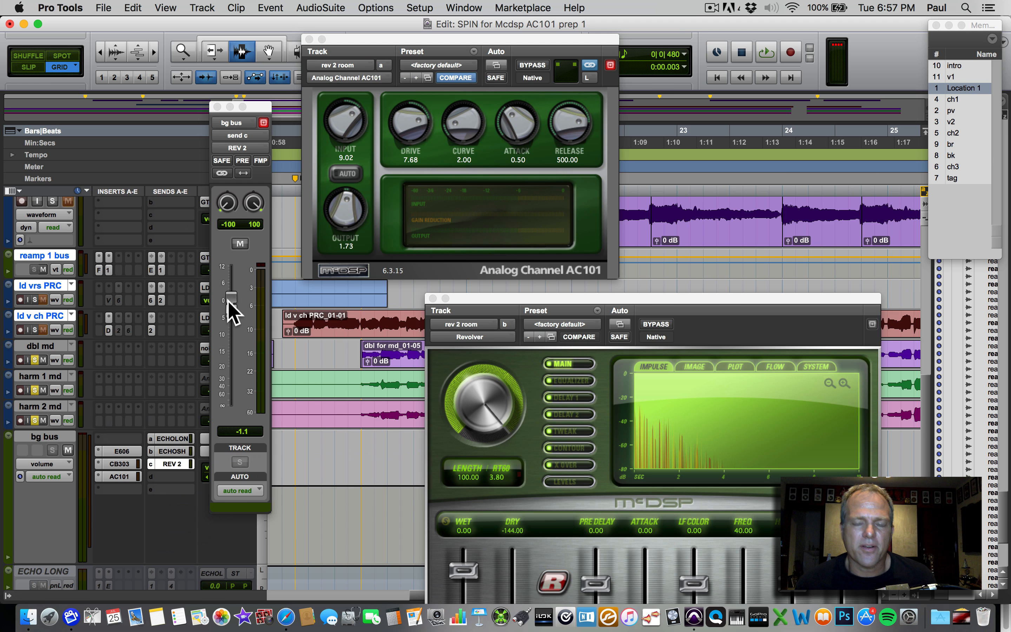
{"action": "left_click_drag", "start_coordinate": [228, 303], "coordinate": [232, 365]}
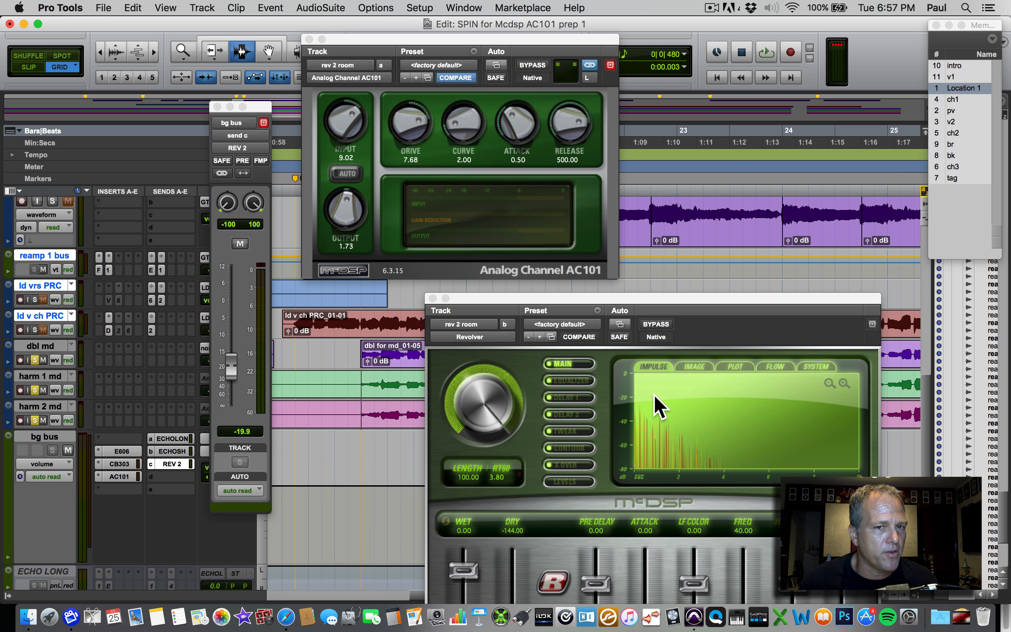
{"action": "left_click_drag", "start_coordinate": [226, 367], "coordinate": [228, 331]}
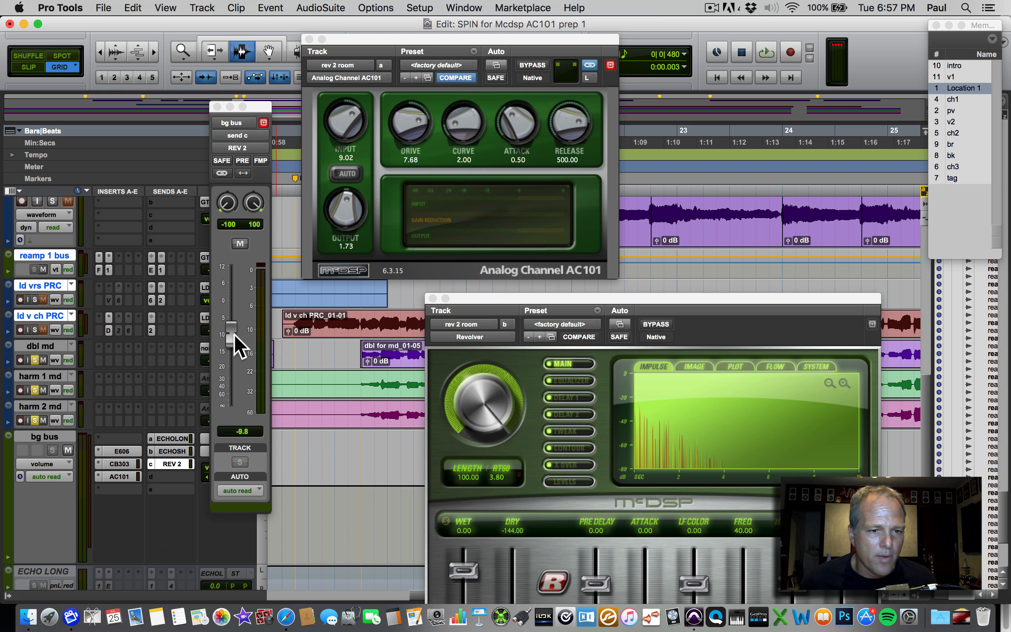
{"action": "mouse_move", "coordinate": [230, 353]}
{"action": "left_mouse_down"}
{"action": "mouse_move", "coordinate": [231, 290]}
{"action": "mouse_move", "coordinate": [231, 343]}
{"action": "mouse_move", "coordinate": [236, 314]}
{"action": "mouse_move", "coordinate": [244, 345]}
{"action": "left_mouse_up"}
{"action": "left_click_drag", "start_coordinate": [240, 380], "coordinate": [241, 369]}
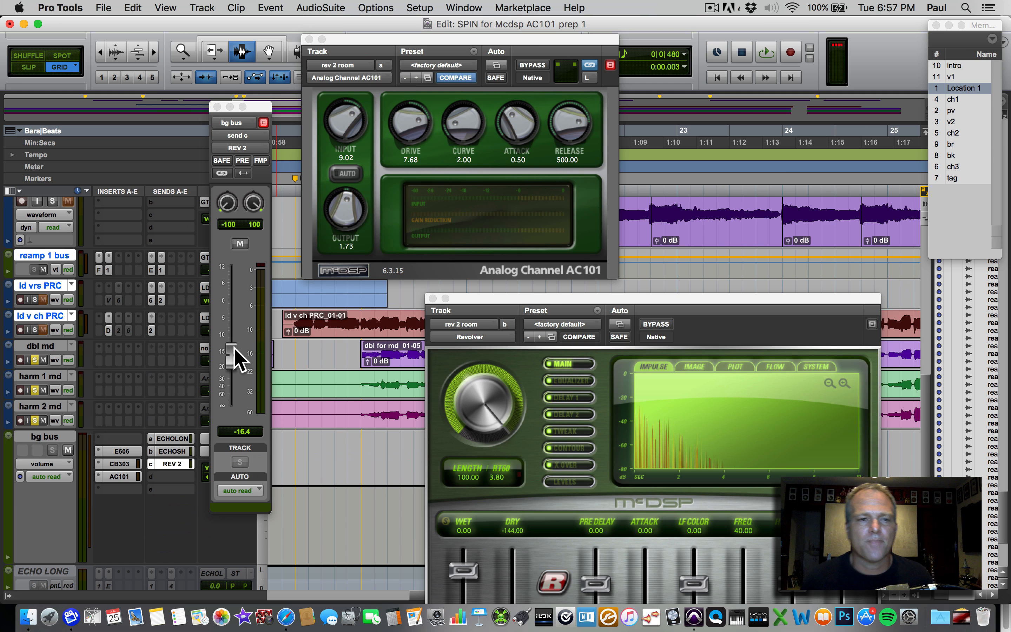
{"action": "left_click", "coordinate": [433, 299], "text": "alt"}
{"action": "left_click", "coordinate": [217, 107]}
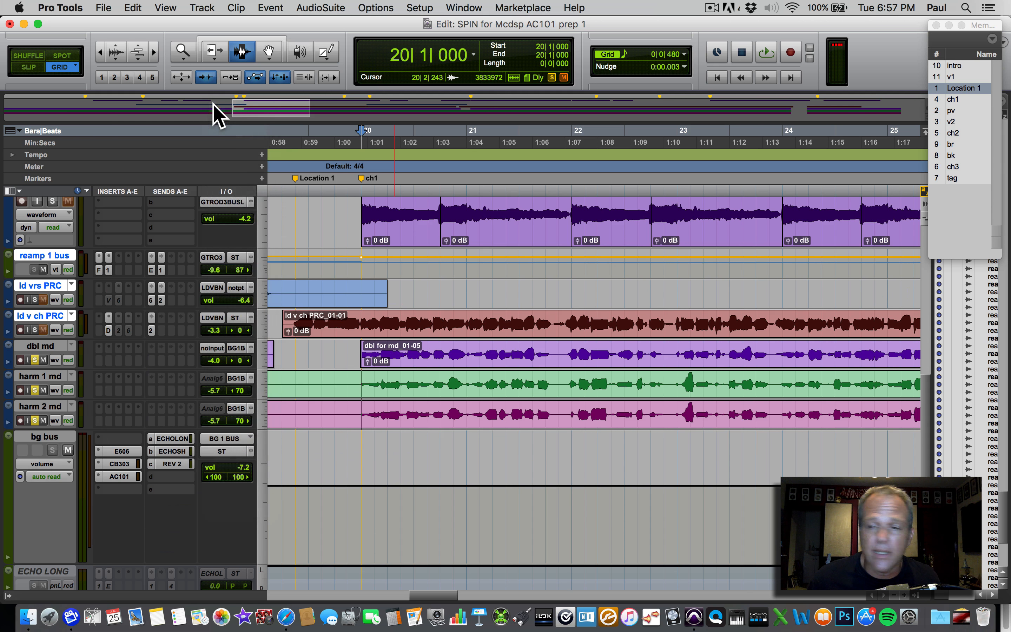
Clear the background vocal solos and select 19|2|480 to 20|1|000 across the reamp guitar tracks.
{"action": "mouse_move", "coordinate": [926, 387]}
{"action": "left_mouse_down"}
{"action": "mouse_move", "coordinate": [924, 402]}
{"action": "mouse_move", "coordinate": [921, 389]}
{"action": "left_mouse_up"}
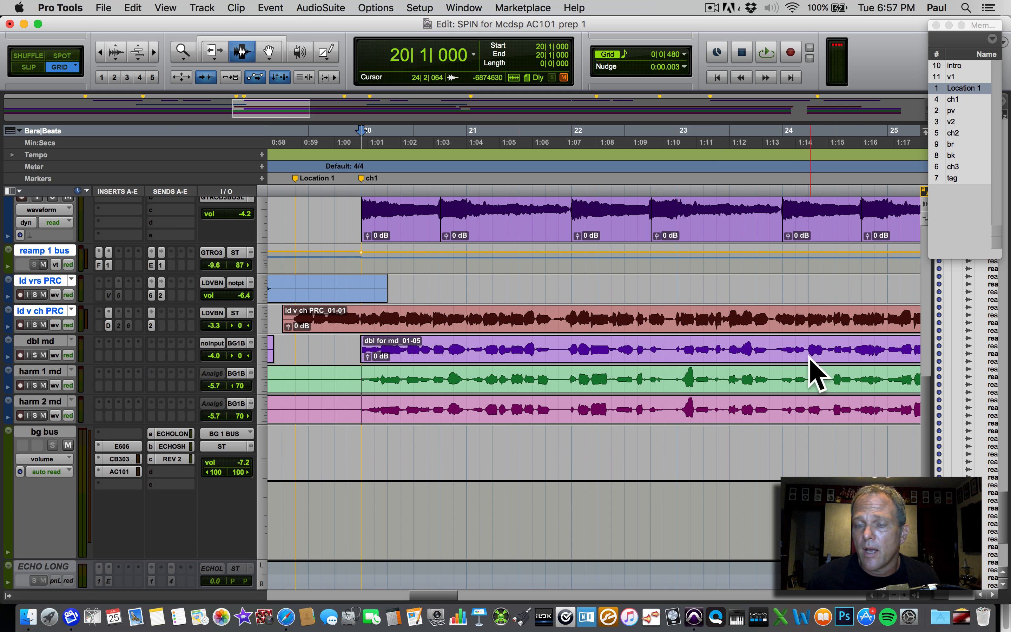
{"action": "mouse_move", "coordinate": [926, 383]}
{"action": "left_mouse_down"}
{"action": "mouse_move", "coordinate": [925, 401]}
{"action": "mouse_move", "coordinate": [925, 375]}
{"action": "left_mouse_up"}
{"action": "left_click_drag", "start_coordinate": [359, 262], "coordinate": [296, 260]}
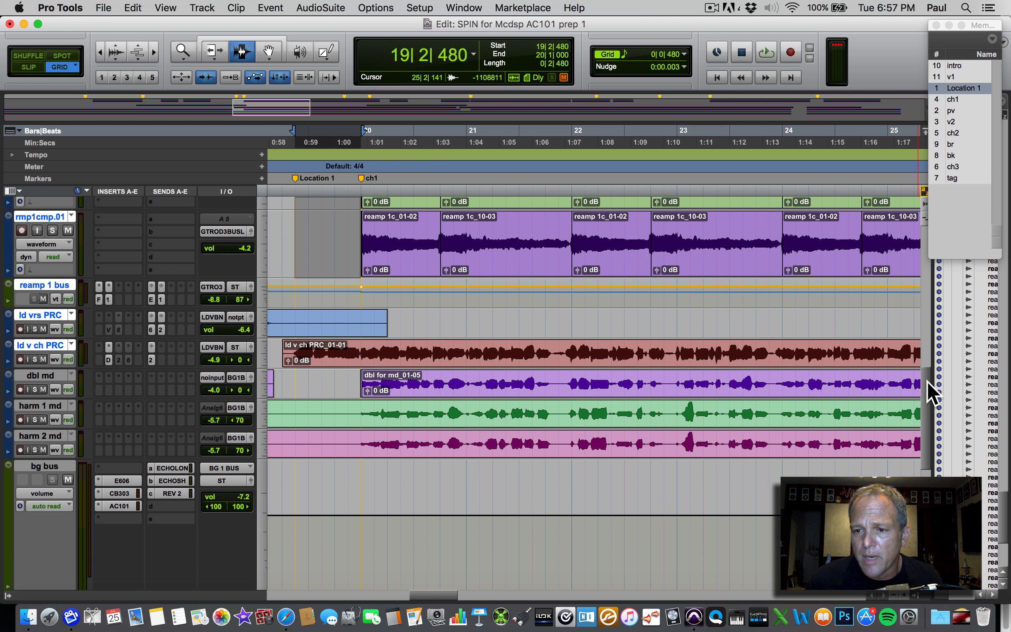
{"action": "left_click_drag", "start_coordinate": [928, 382], "coordinate": [924, 351]}
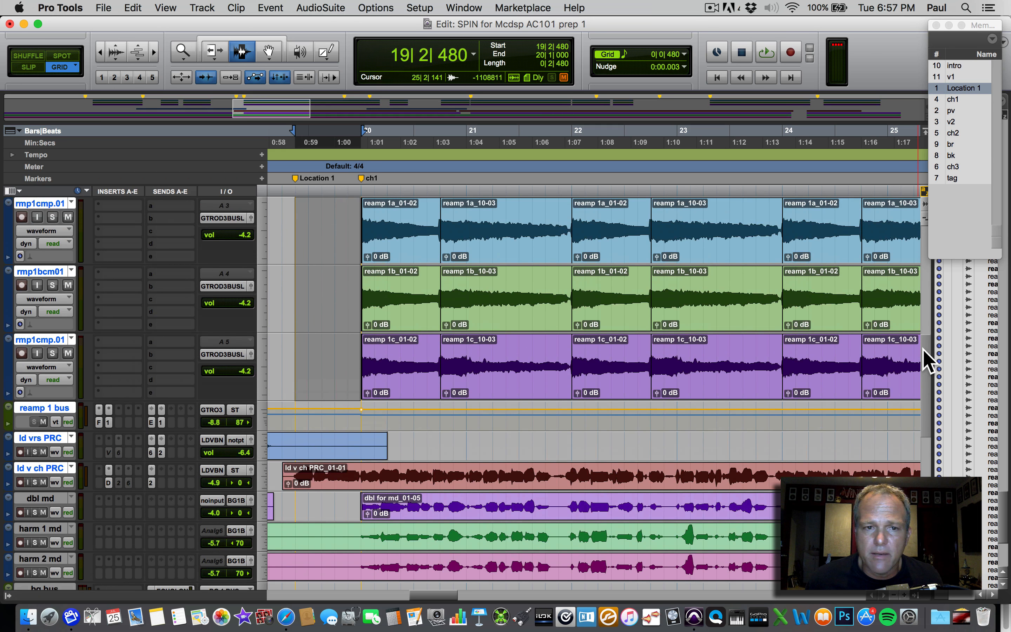
{"action": "left_click_drag", "start_coordinate": [296, 273], "coordinate": [361, 280]}
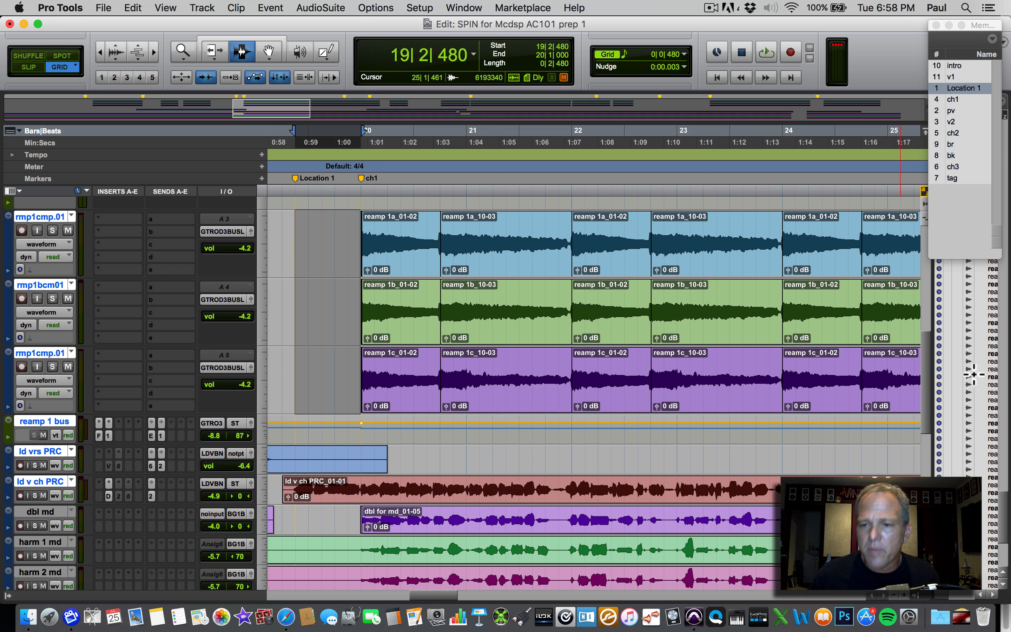
Play the SPIN 14e mix print from 19|3|000.
{"action": "scroll", "coordinate": [920, 356], "scroll_direction": "up", "scroll_amount": 10}
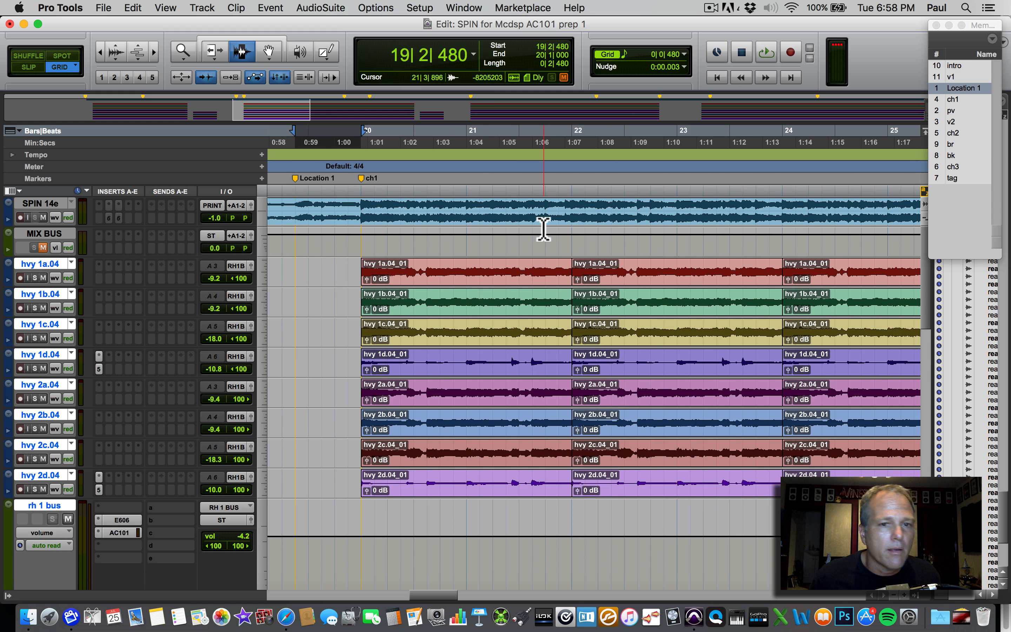
{"action": "left_click", "coordinate": [301, 212]}
{"action": "key", "text": "space"}
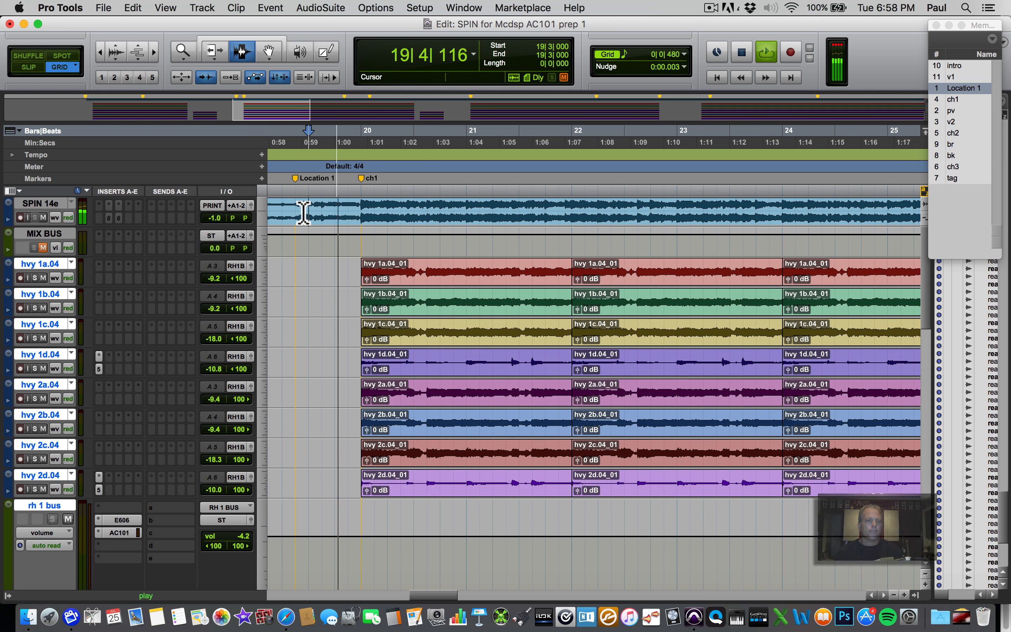